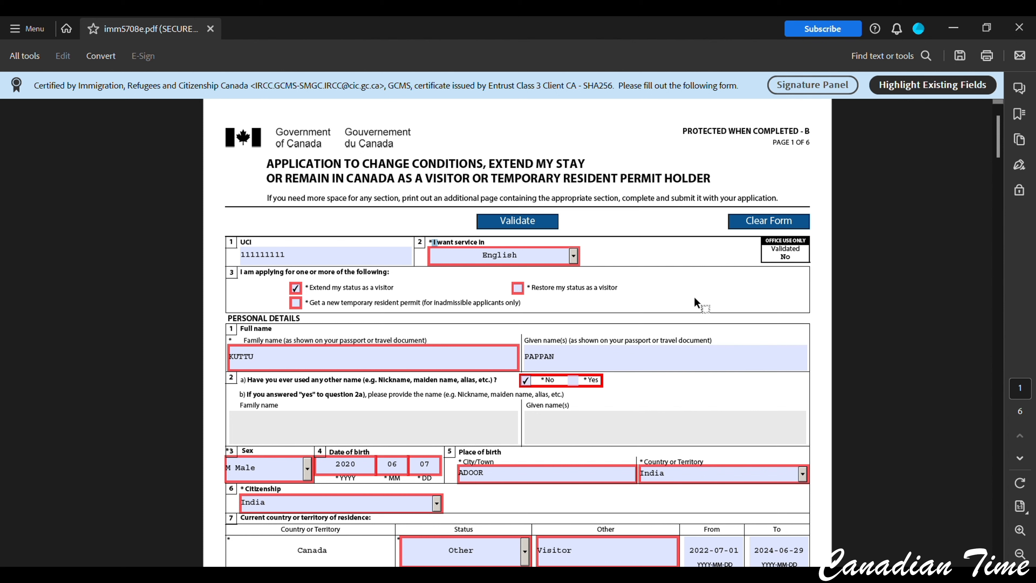
Step: Review the UCI, application type, full name, date of birth and place of birth entries on the form's first page
left_click(247, 260)
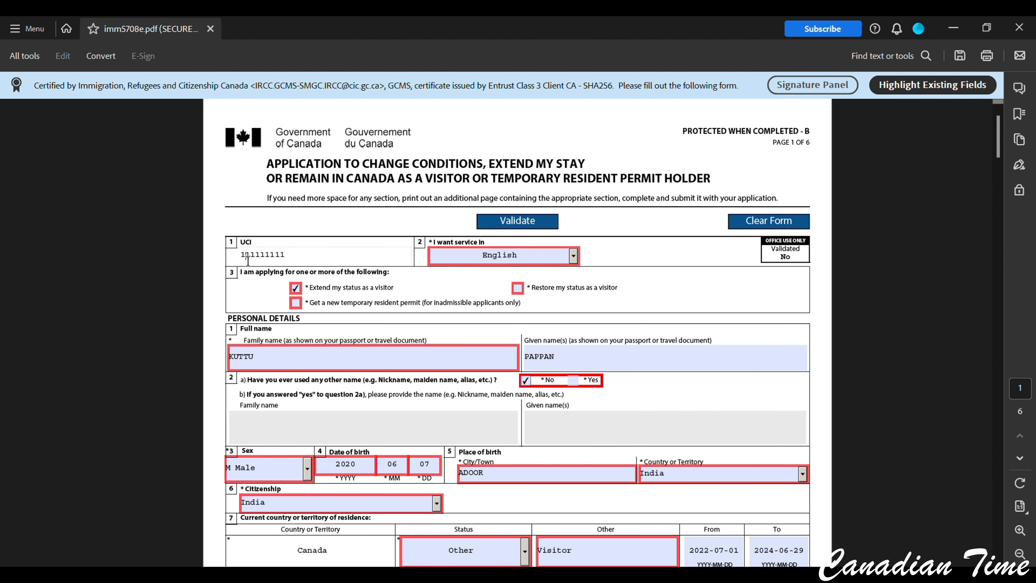
double_click(305, 261)
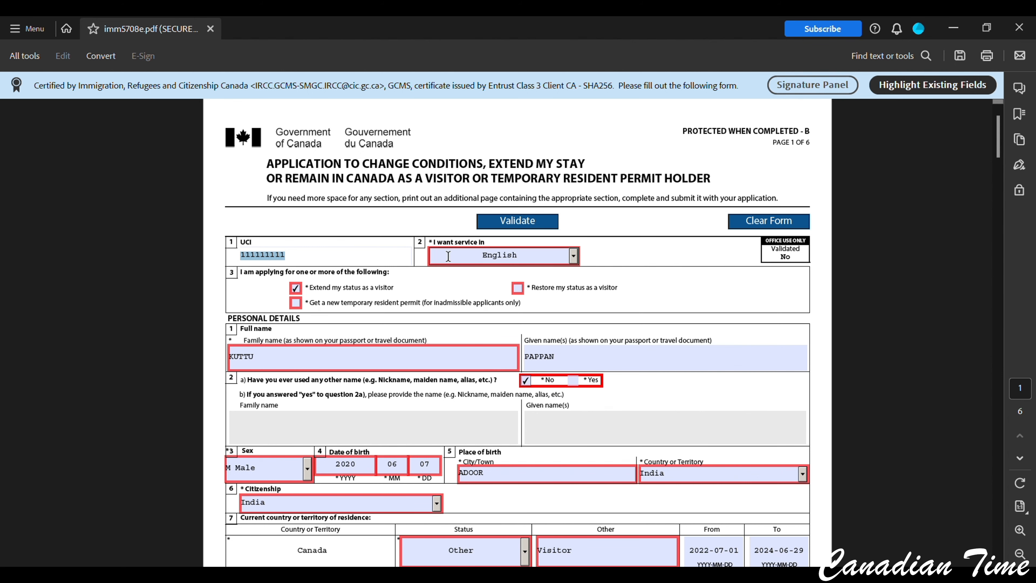
scroll(534, 271, "down", 1)
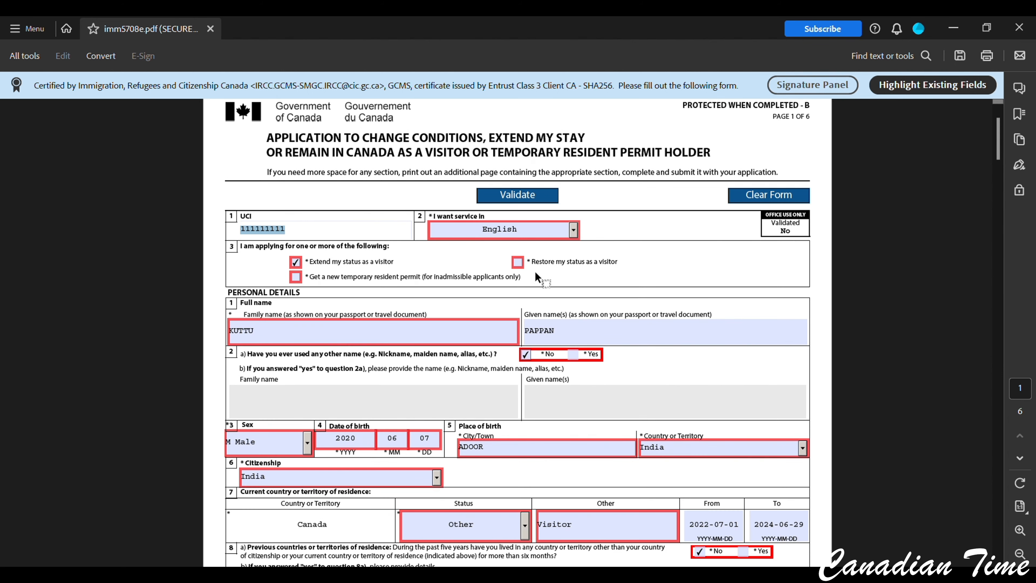
left_click(250, 259)
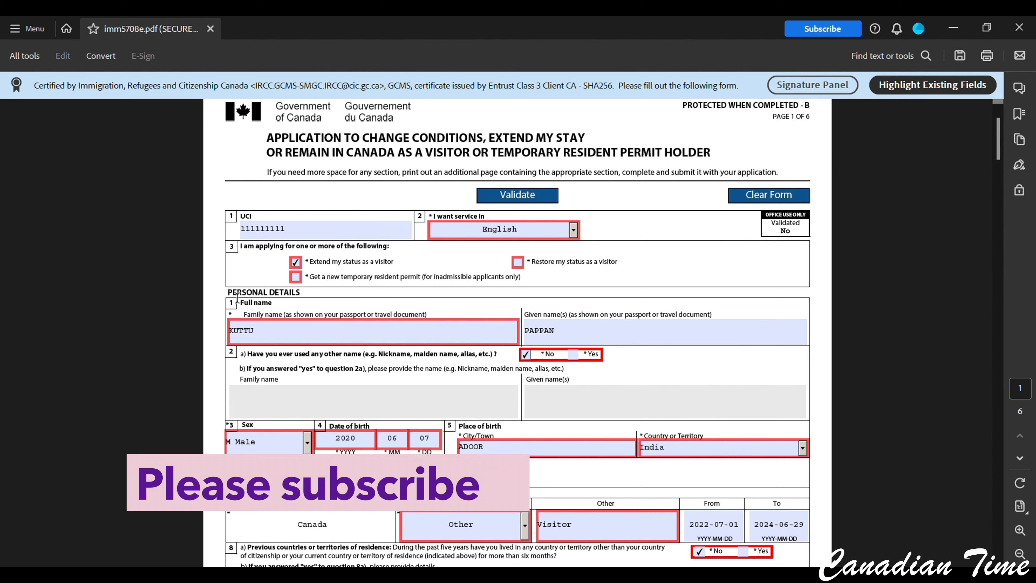
left_click(273, 340)
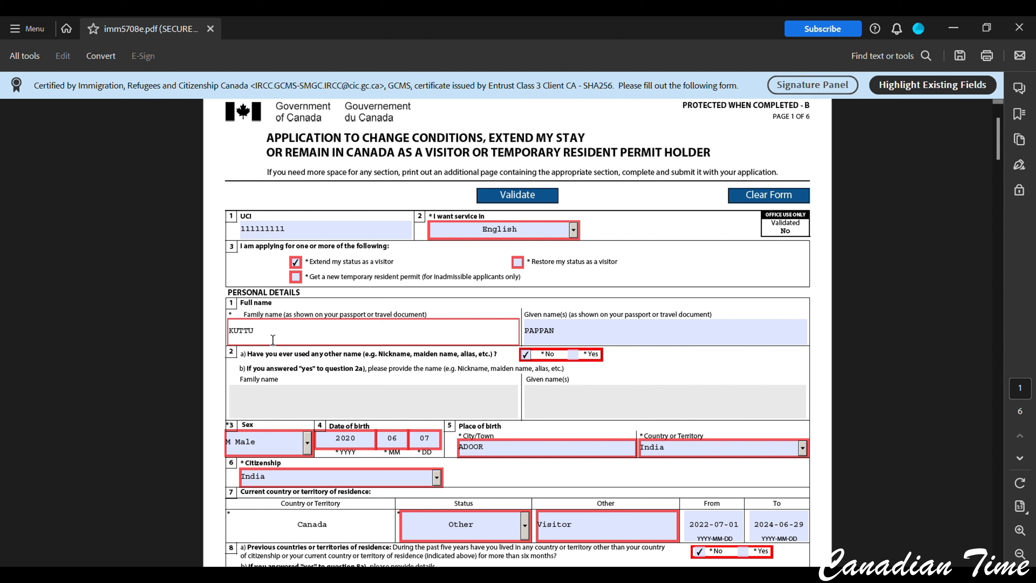
left_click(587, 339)
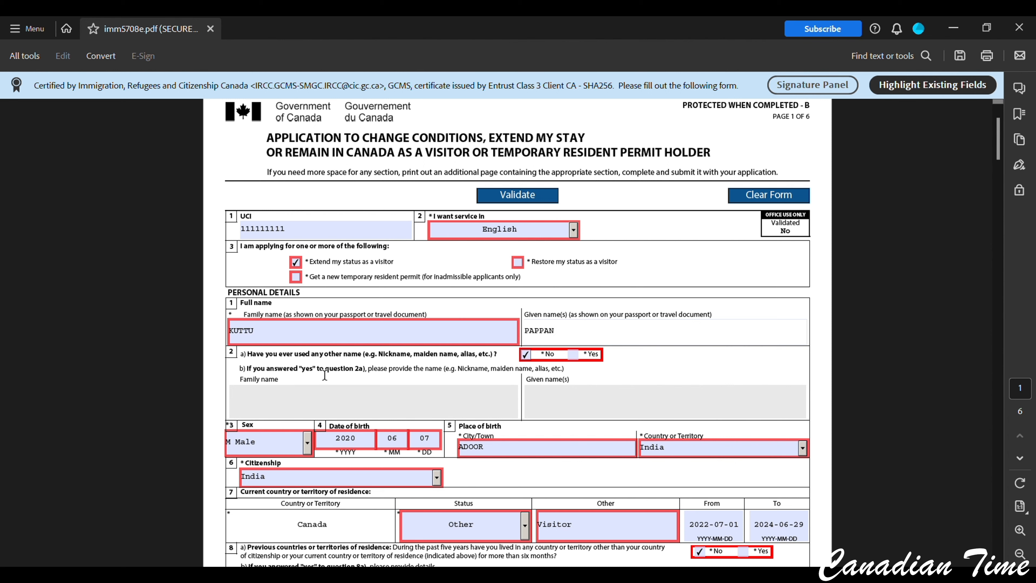
scroll(372, 395, "down", 2)
left_click(372, 394)
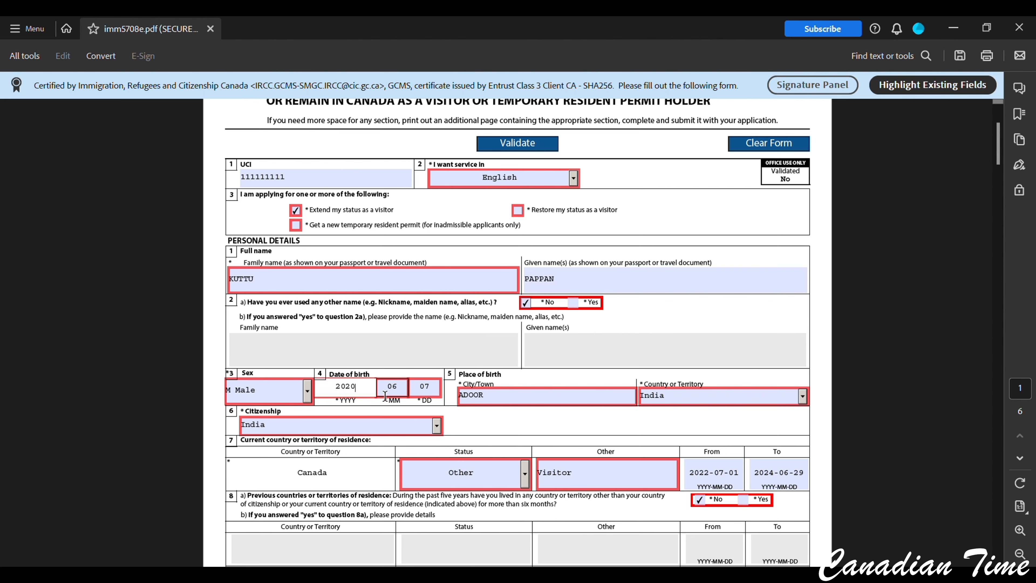
left_click(403, 391)
left_click(445, 394)
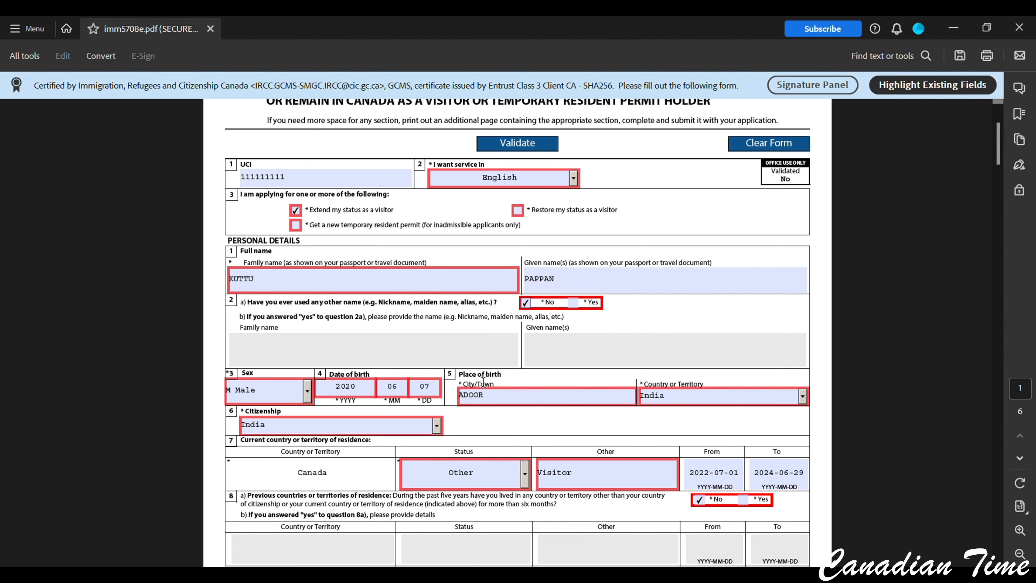
left_click(511, 402)
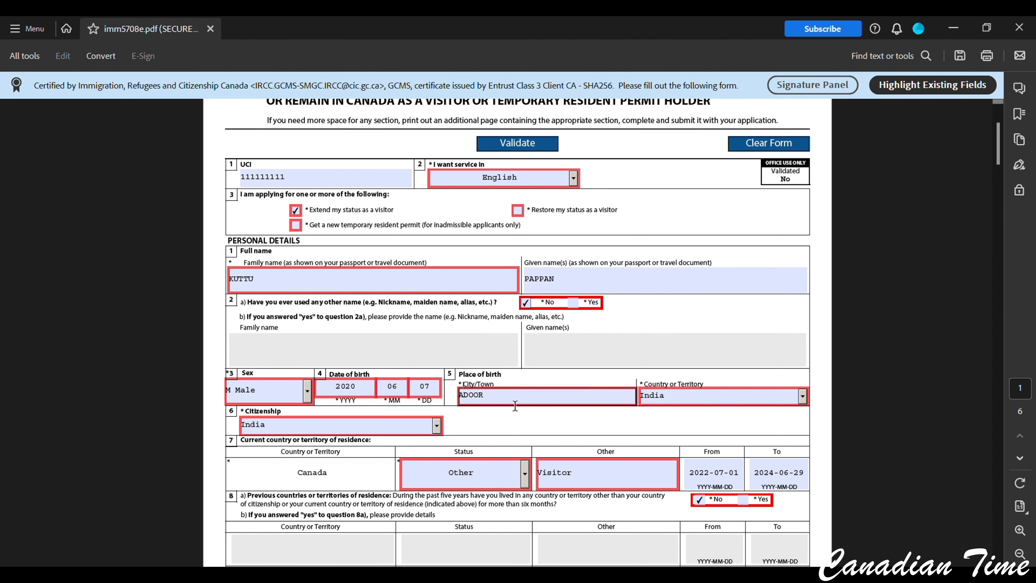
Step: Set the status for the current country of residence, Canada, to Visitor in question 7
scroll(515, 405, "down", 2)
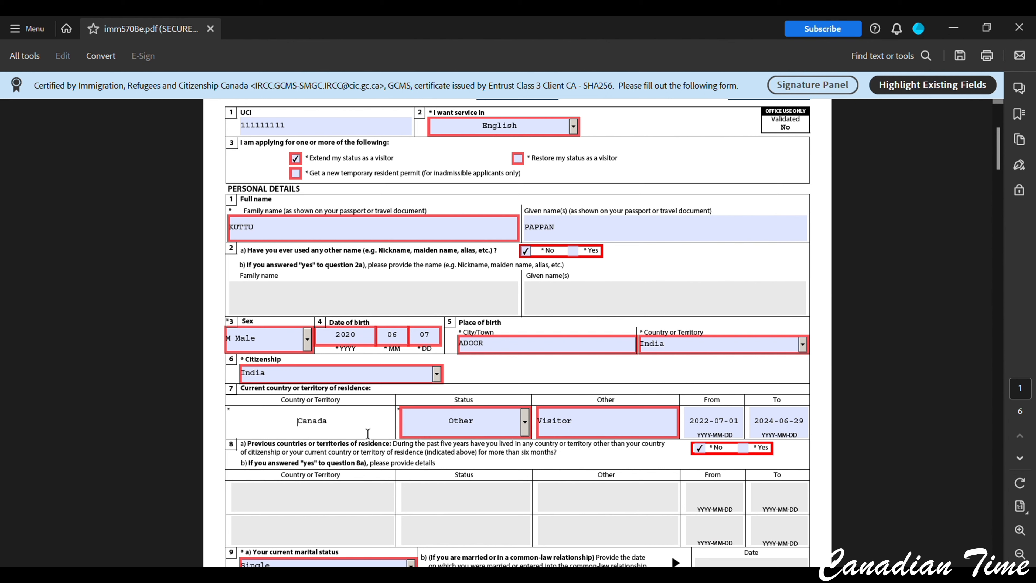
left_click(284, 428)
left_click_drag(284, 429, 360, 429)
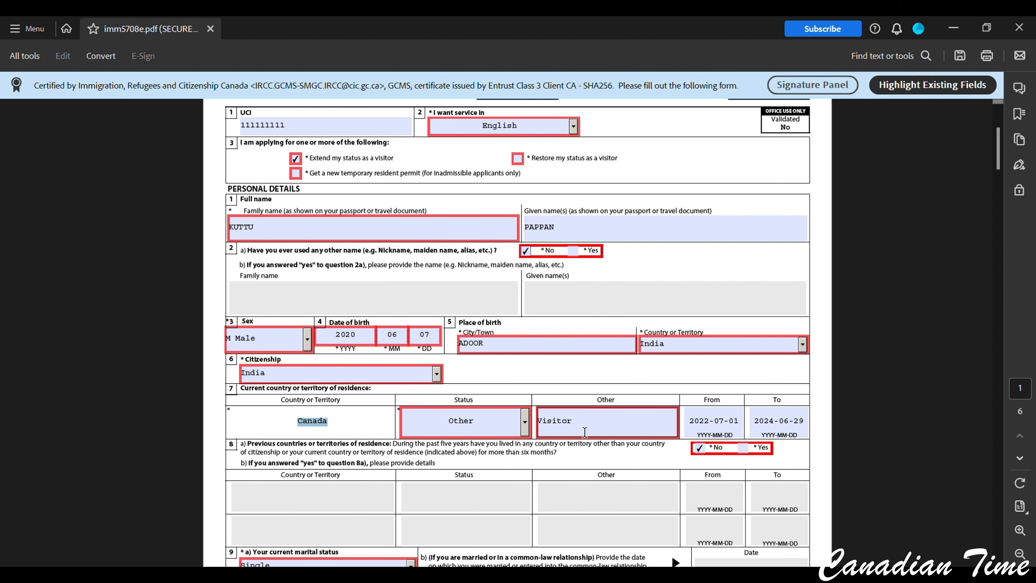
left_click(524, 421)
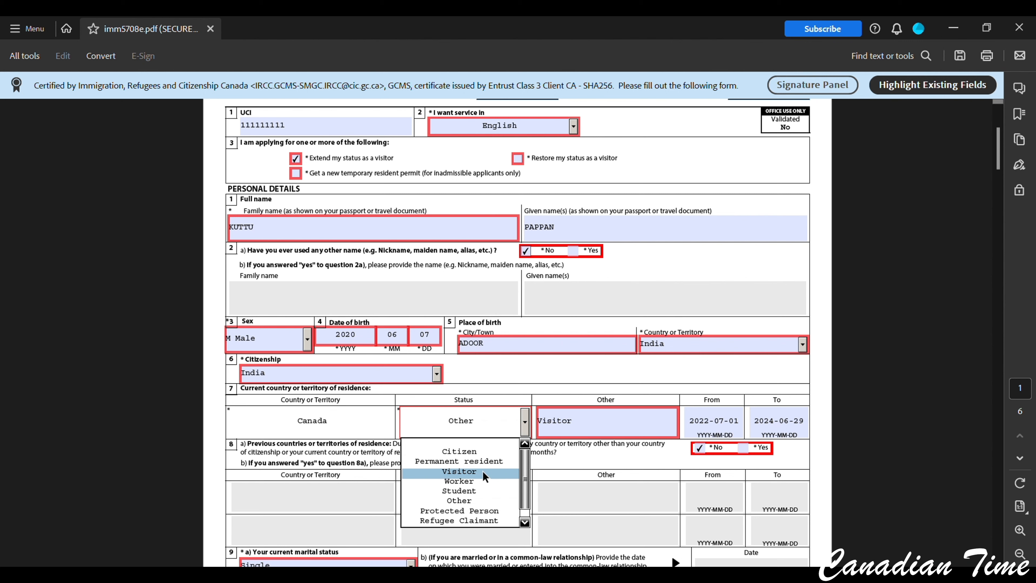
left_click(482, 471)
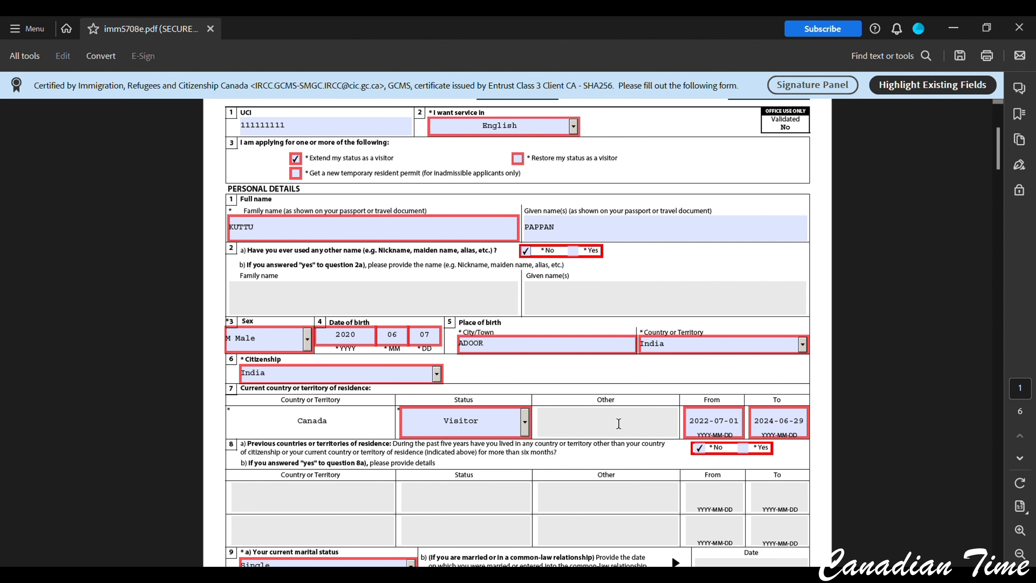
left_click(525, 429)
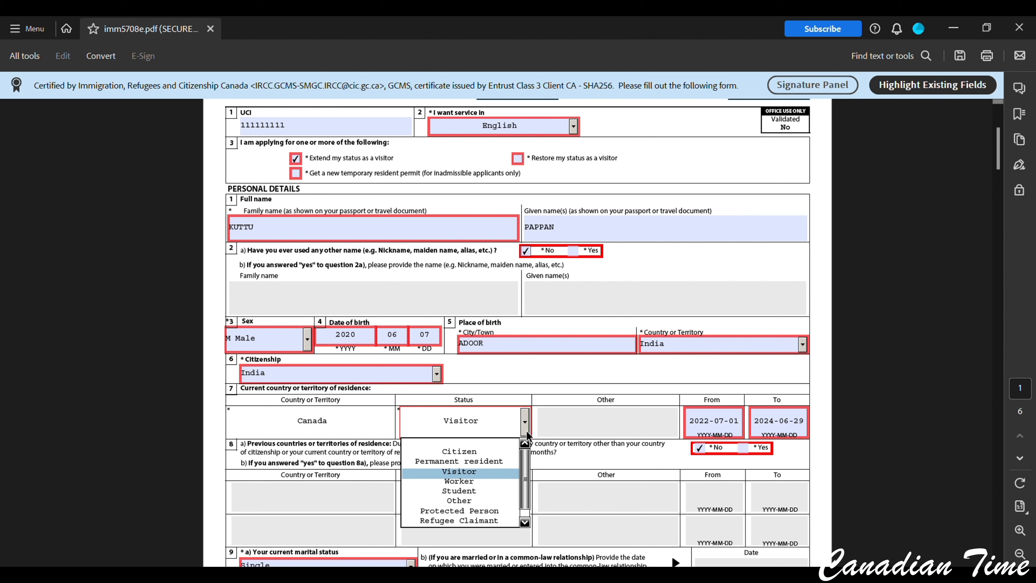
left_click(575, 436)
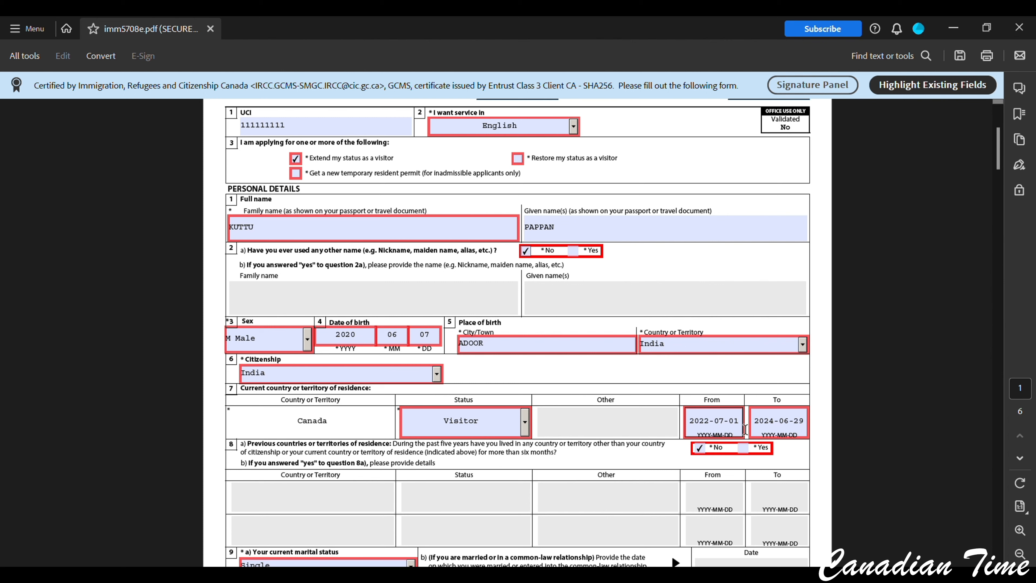
Step: Examine the current residence's From and To dates, the previous countries of residence and the marital status questions
left_click_drag(744, 425, 689, 426)
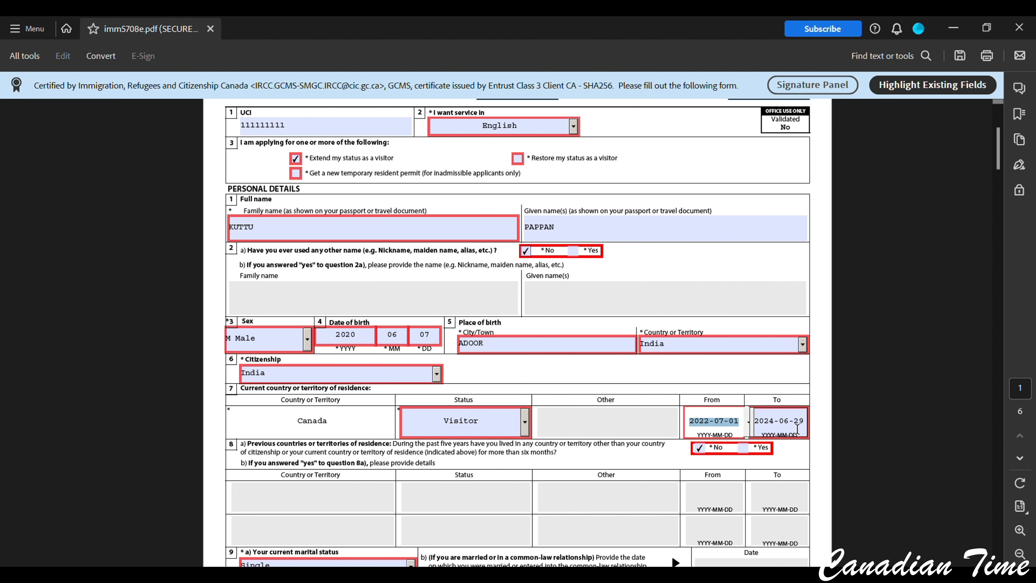
scroll(820, 439, "down", 1)
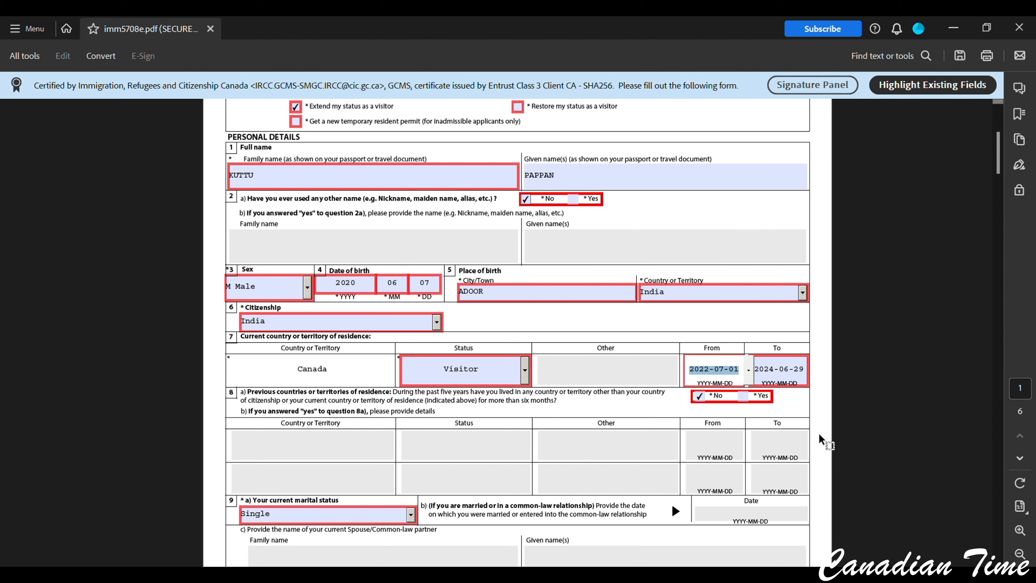
left_click_drag(806, 369, 760, 379)
left_click(885, 410)
scroll(473, 428, "down", 1)
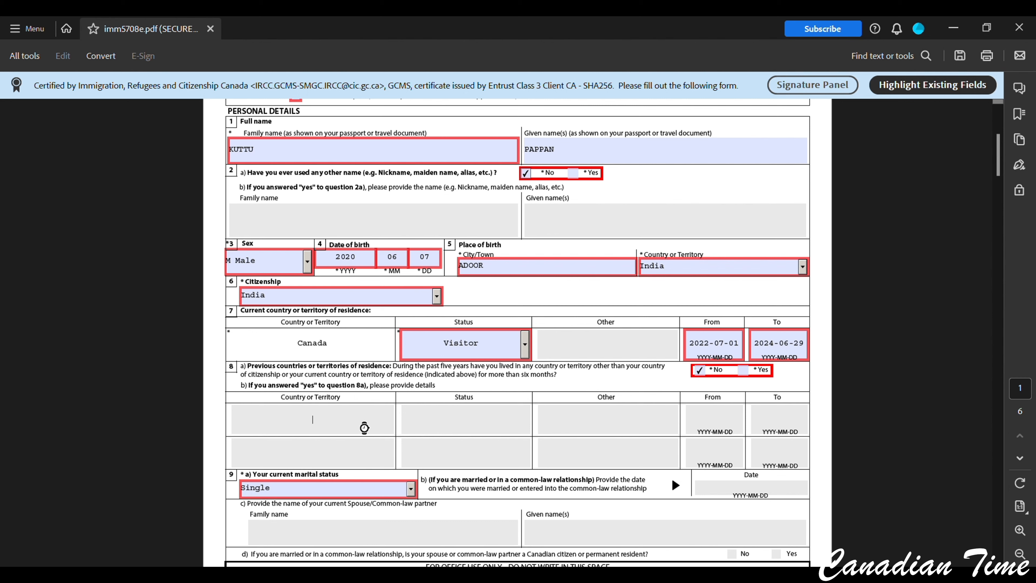
left_click(363, 425)
scroll(774, 426, "down", 3)
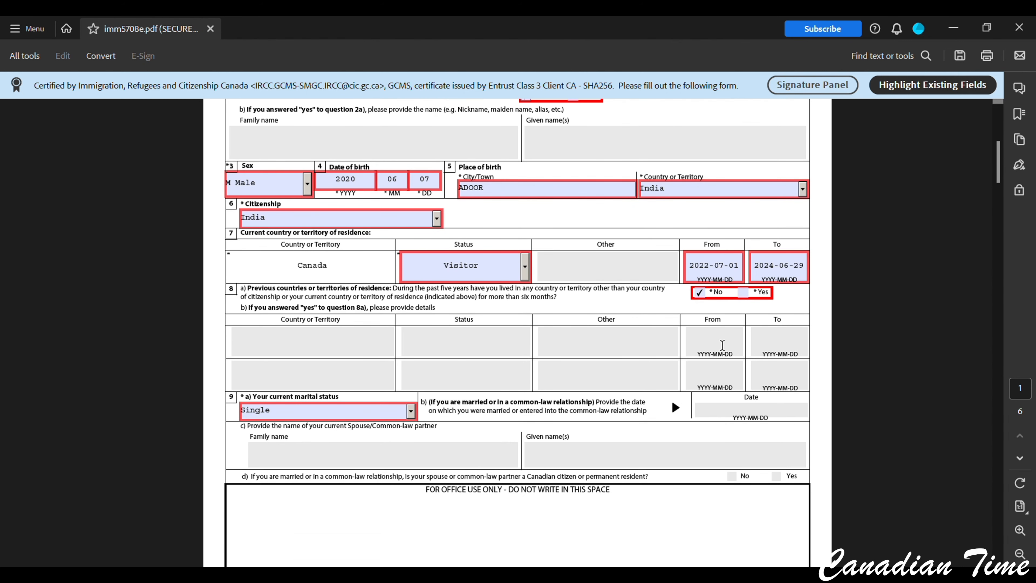
scroll(721, 345, "down", 1)
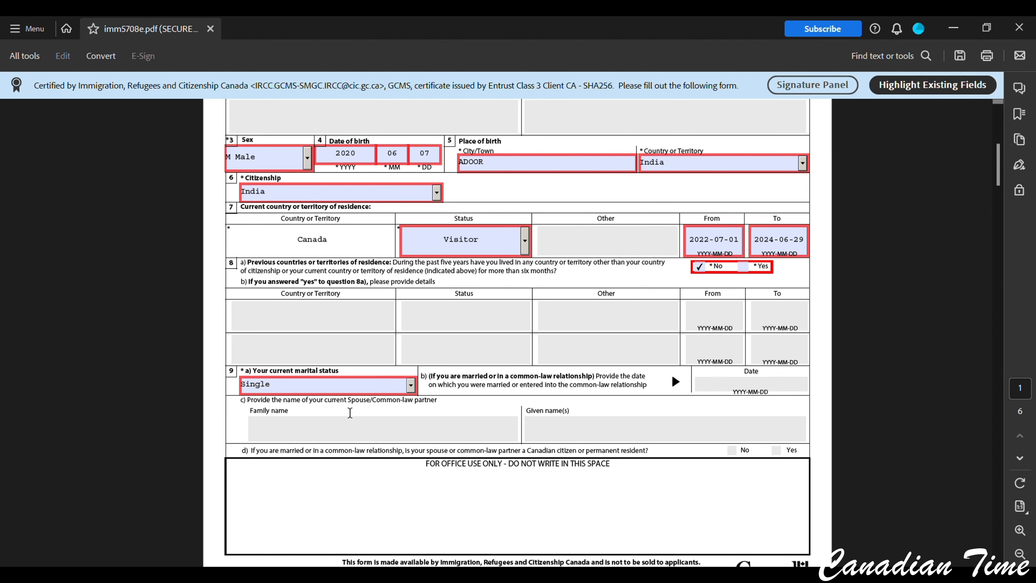
Step: Examine the previous relationship, language, passport, national identity document and US PR card sections on page 2
scroll(332, 402, "down", 18)
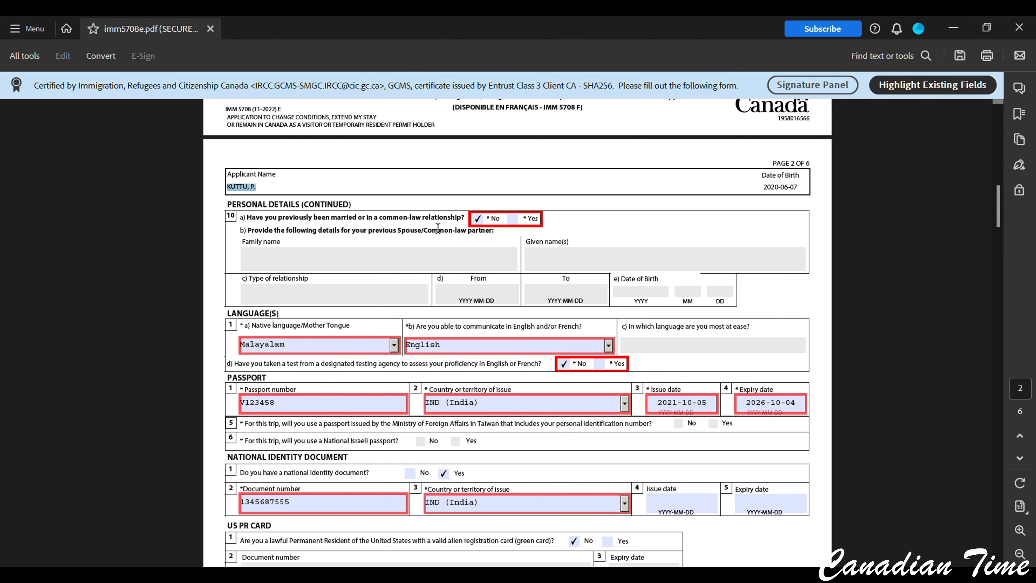
scroll(512, 290, "down", 1)
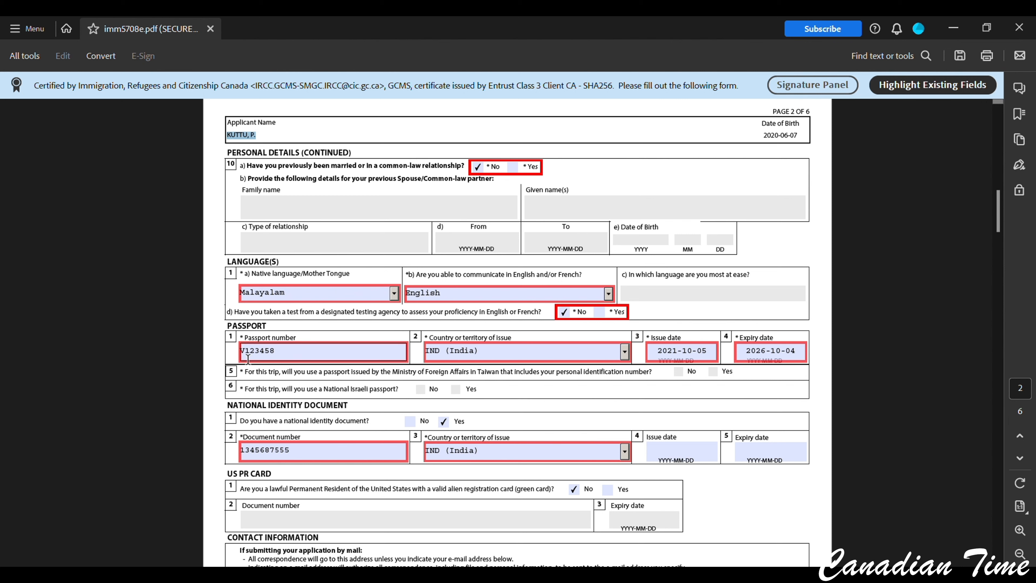
left_click_drag(290, 356, 245, 356)
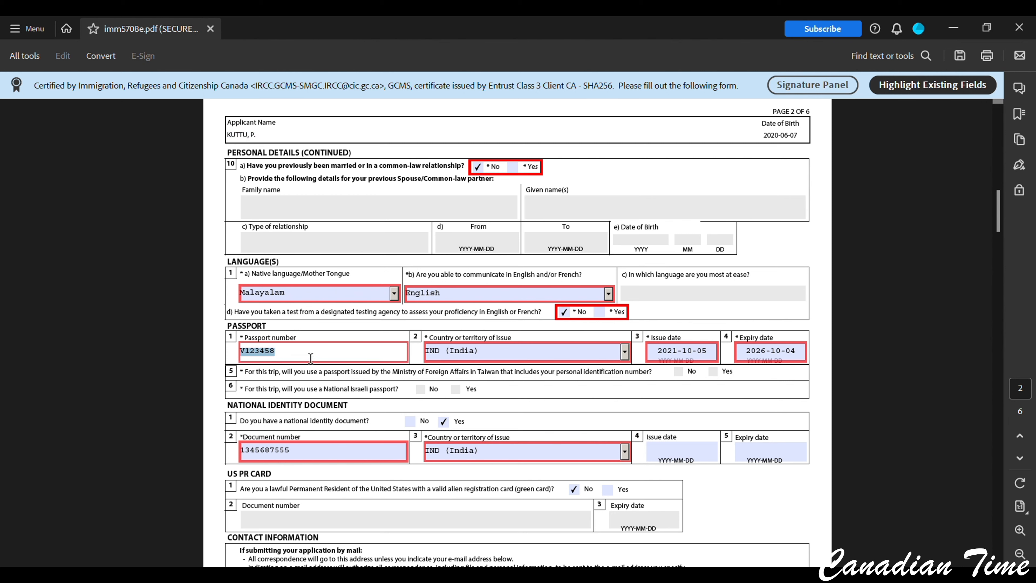
scroll(310, 358, "down", 2)
left_click_drag(228, 302, 334, 303)
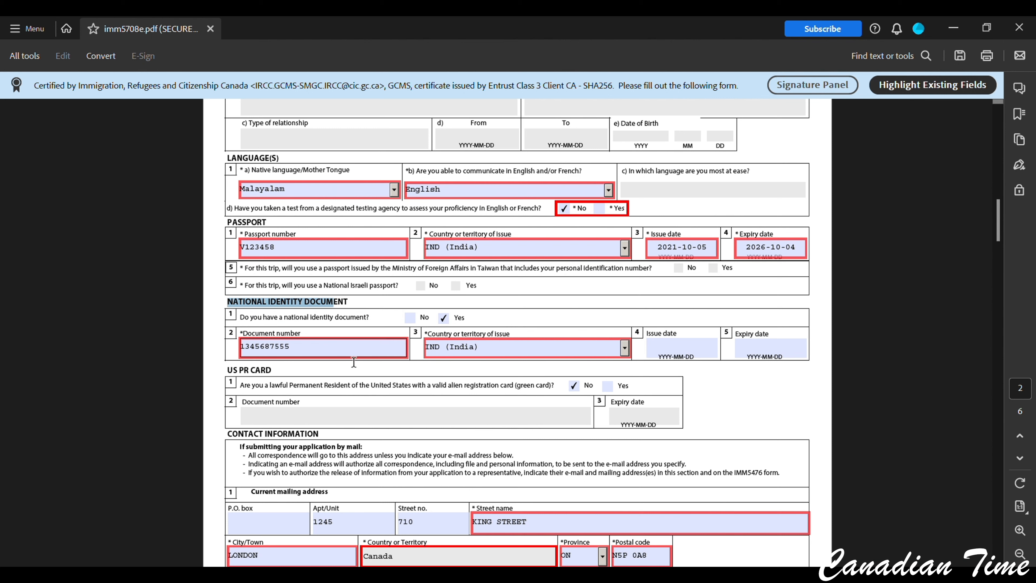
left_click_drag(318, 352, 239, 351)
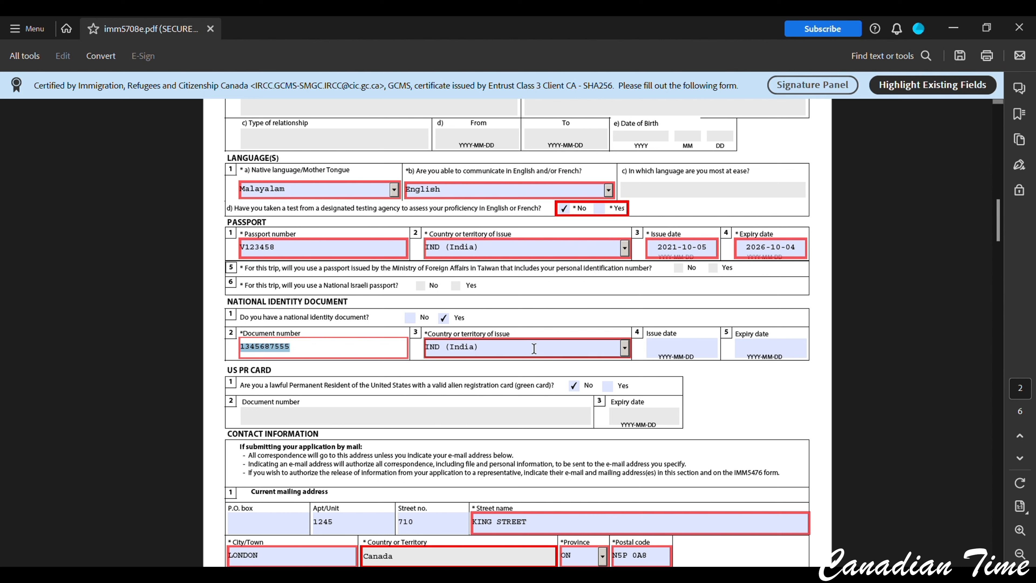
left_click(542, 346)
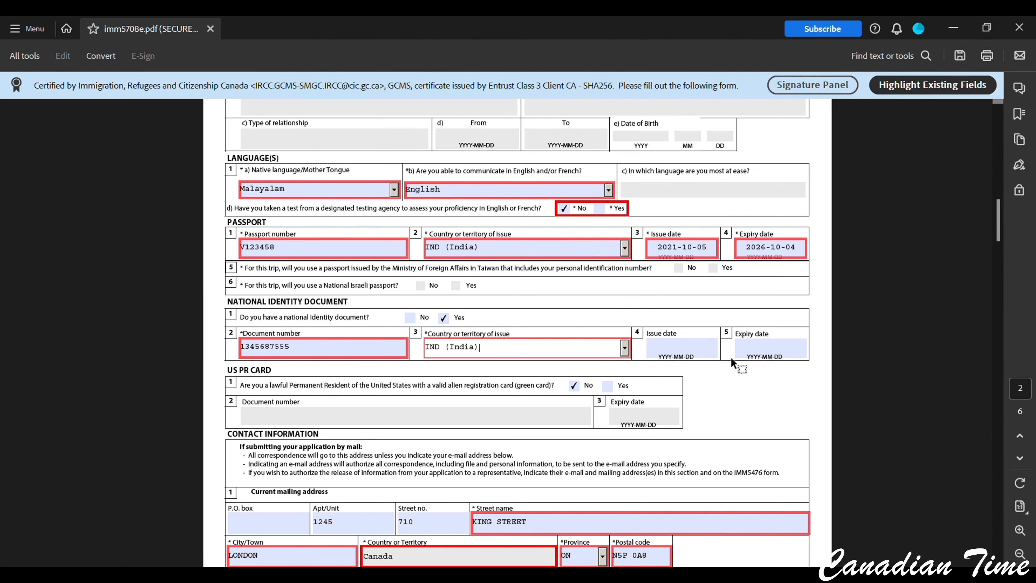
scroll(734, 363, "down", 3)
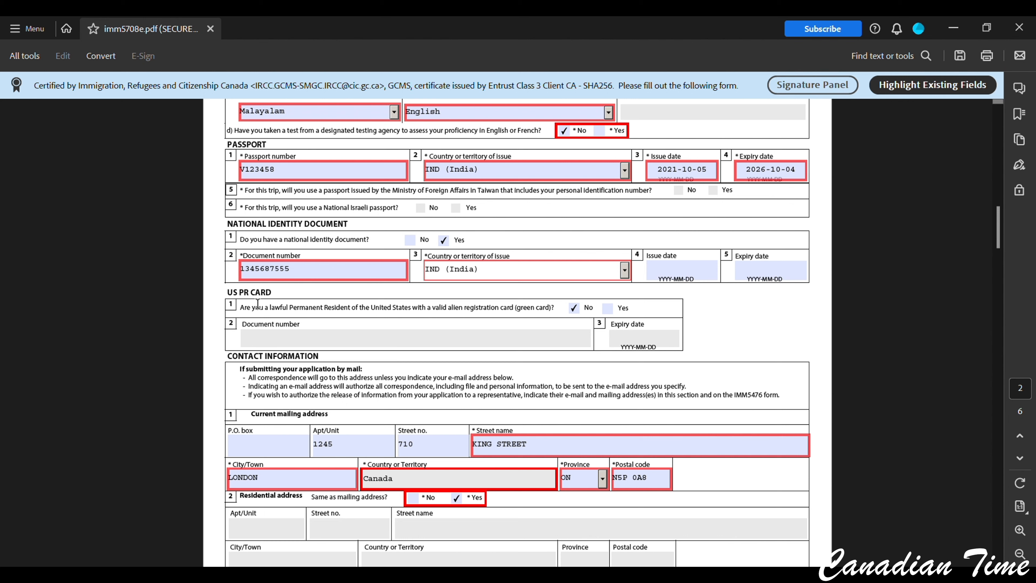
left_click_drag(515, 310, 562, 318)
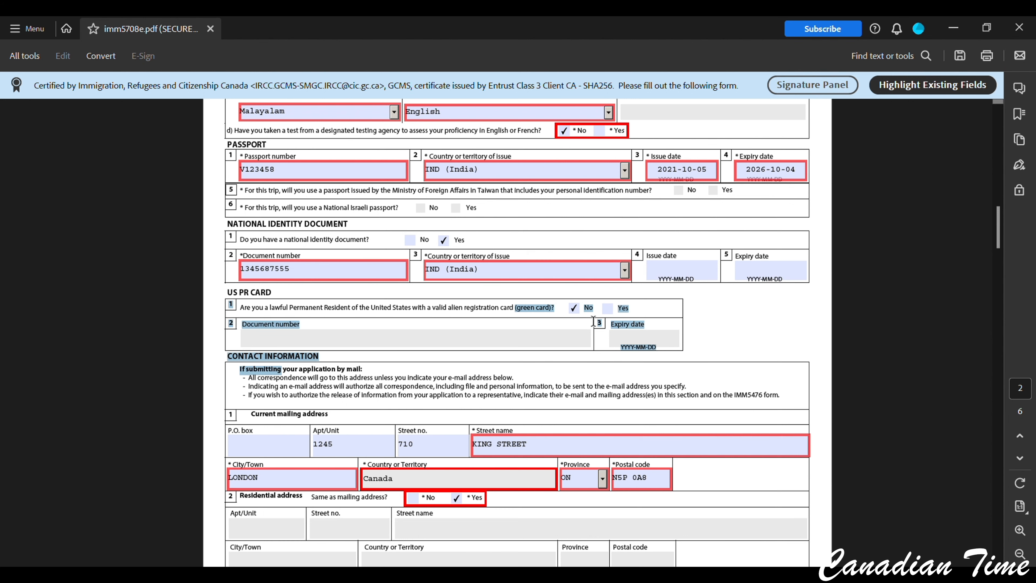
left_click(770, 321)
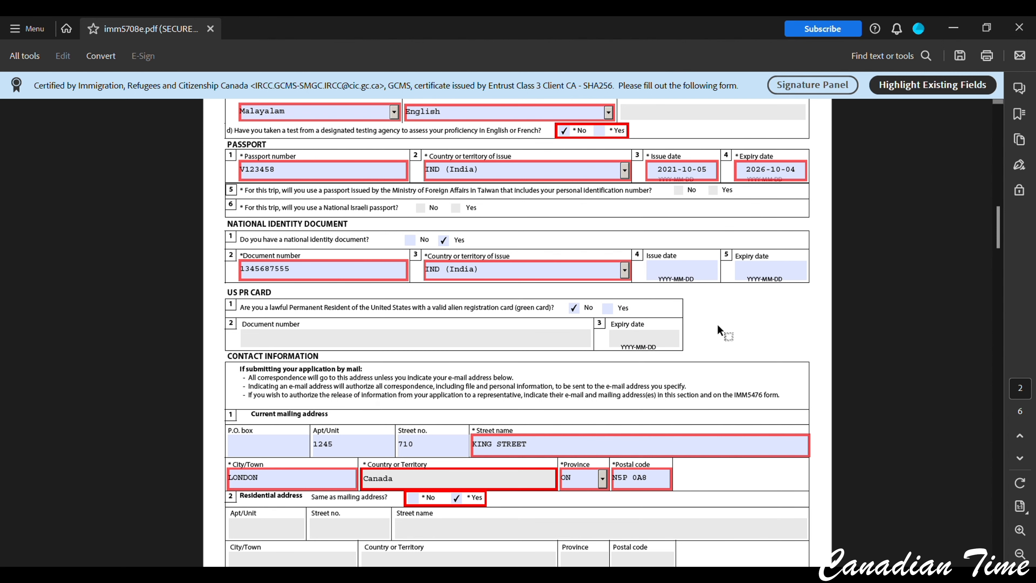
Step: Examine the contact information section, covering the current mailing address, residential address and telephone number fields
scroll(582, 321, "down", 3)
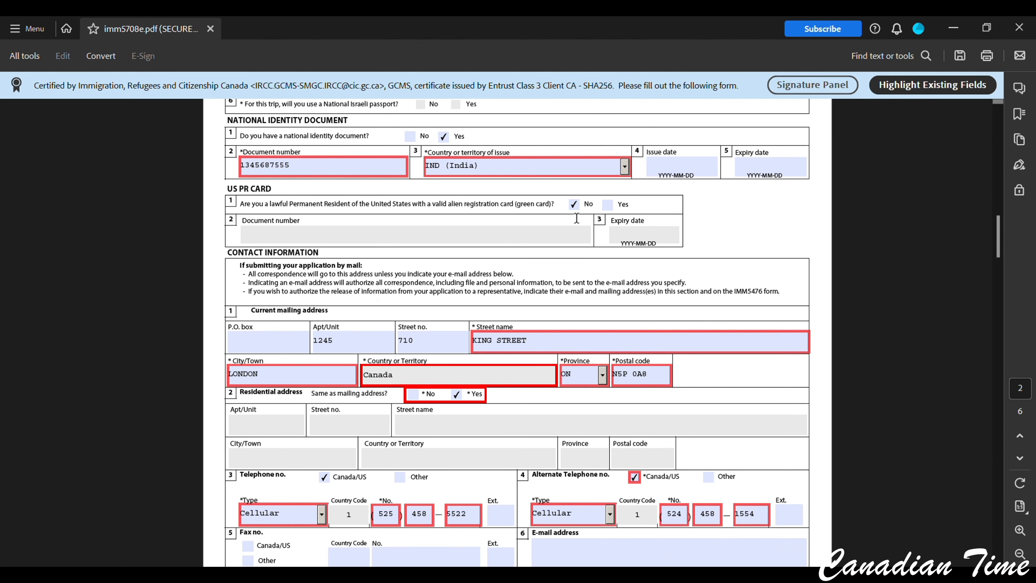
scroll(438, 296, "down", 1)
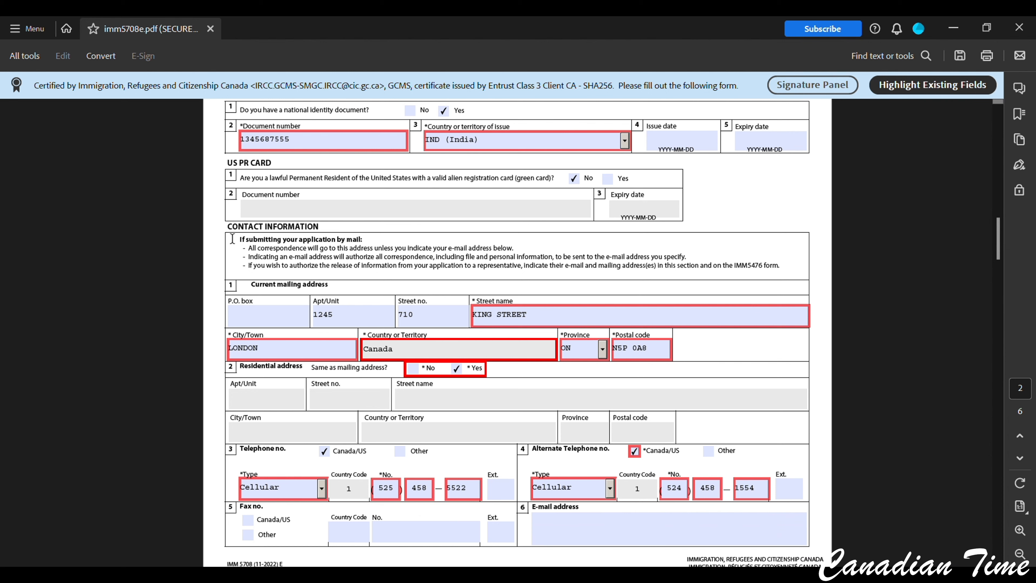
left_click(279, 239)
left_click(348, 321)
left_click(445, 319)
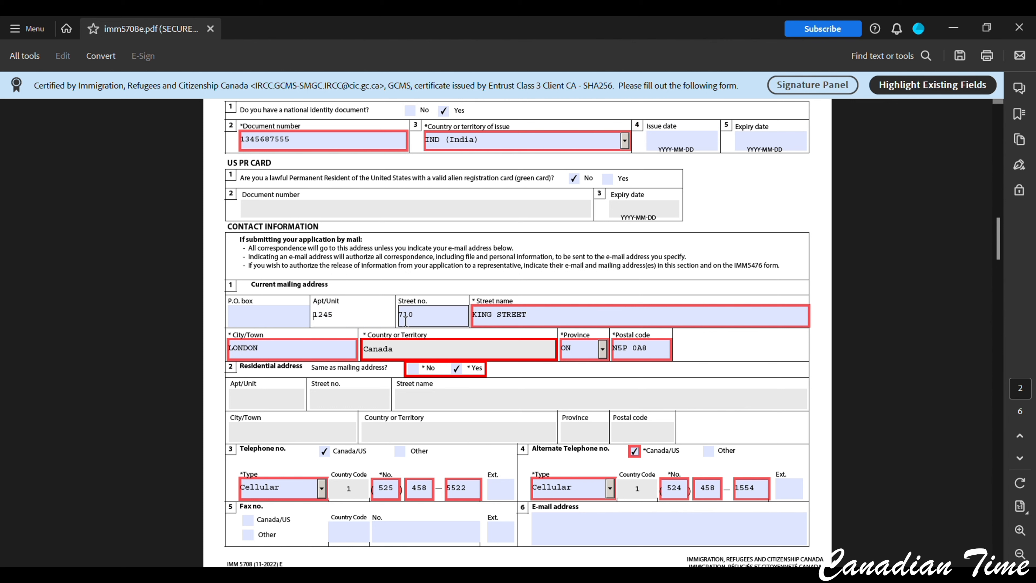
scroll(446, 320, "down", 2)
double_click(638, 296)
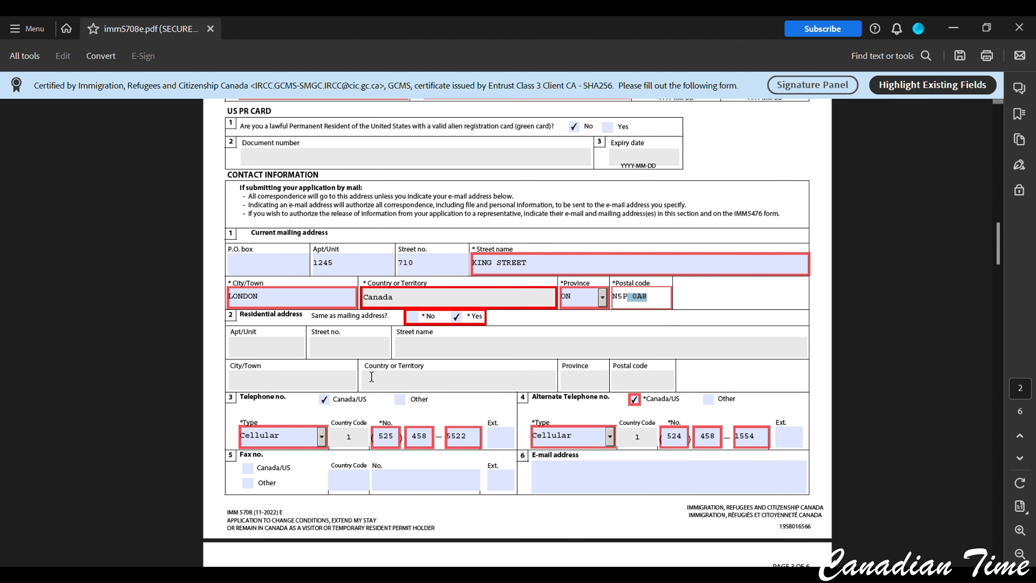
scroll(446, 318, "down", 2)
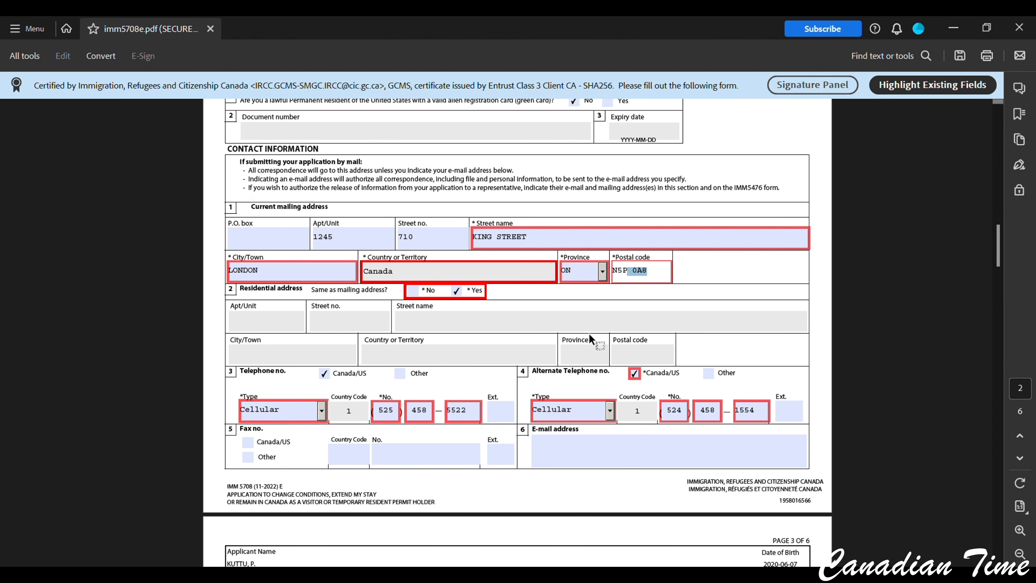
left_click_drag(467, 359, 445, 359)
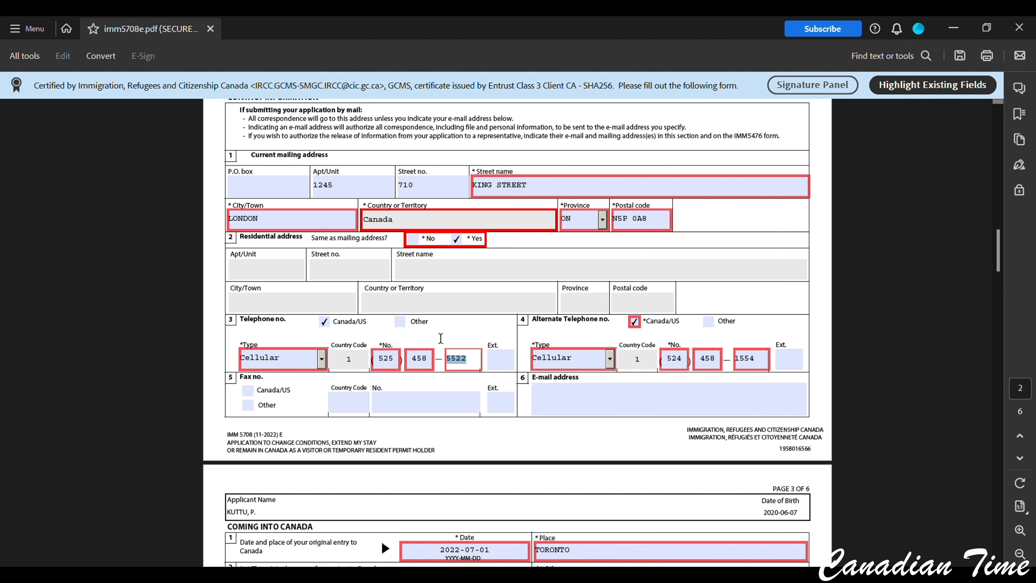
Step: Compare the original entry date to Canada on page 3 with the From date of the current country of residence in question 7
scroll(441, 338, "down", 6)
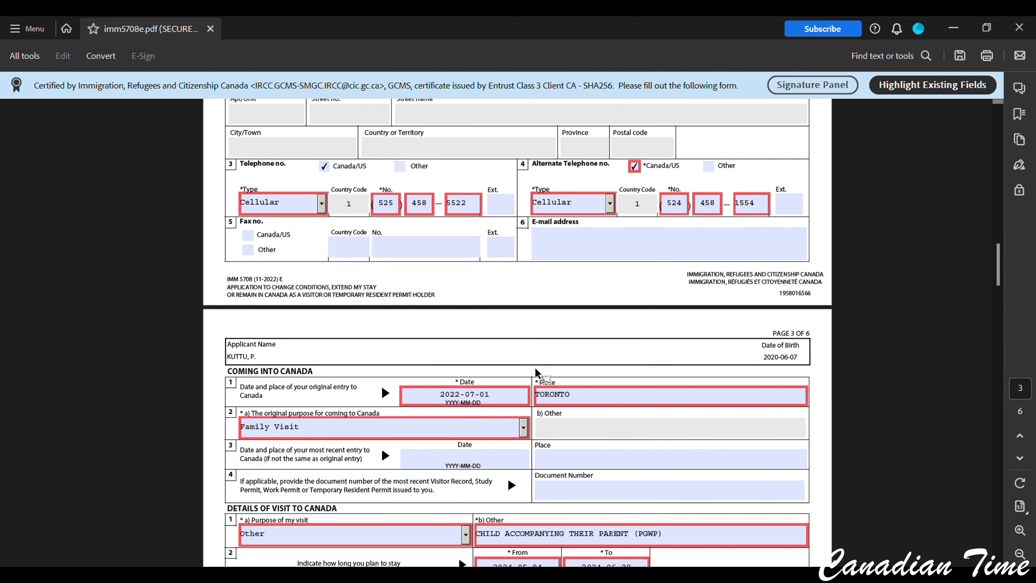
scroll(523, 363, "down", 1)
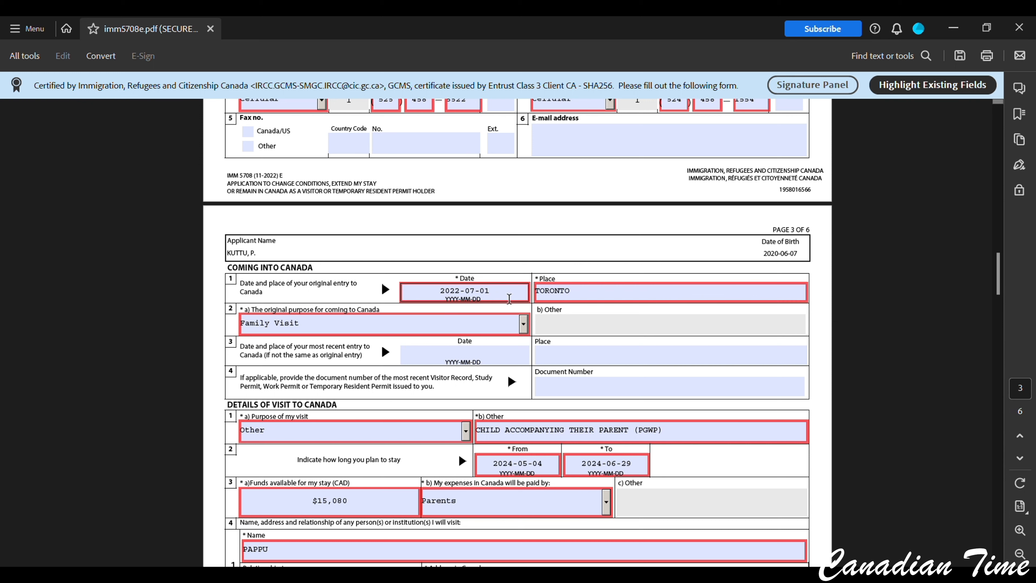
left_click_drag(509, 299, 450, 291)
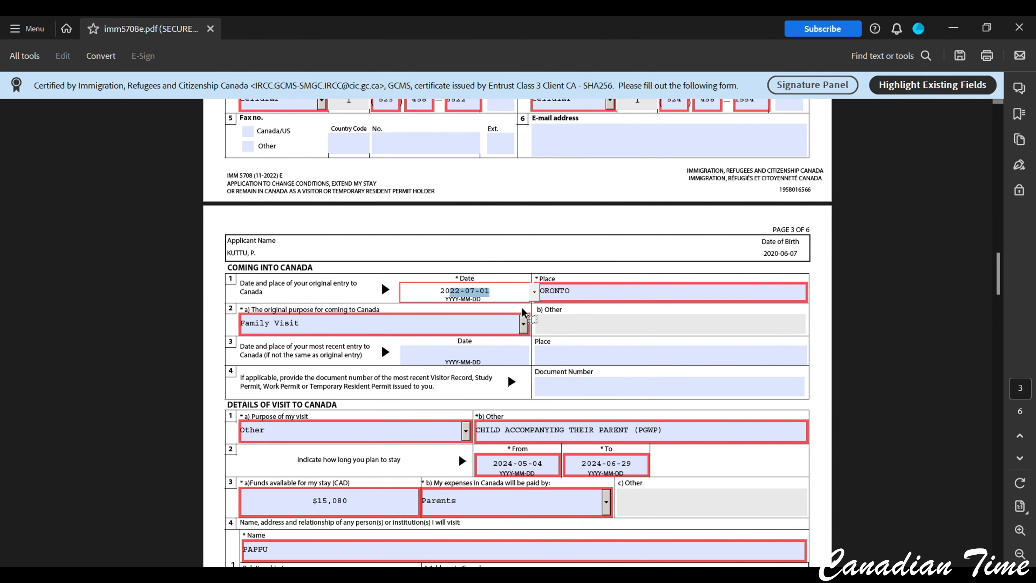
scroll(530, 309, "up", 15)
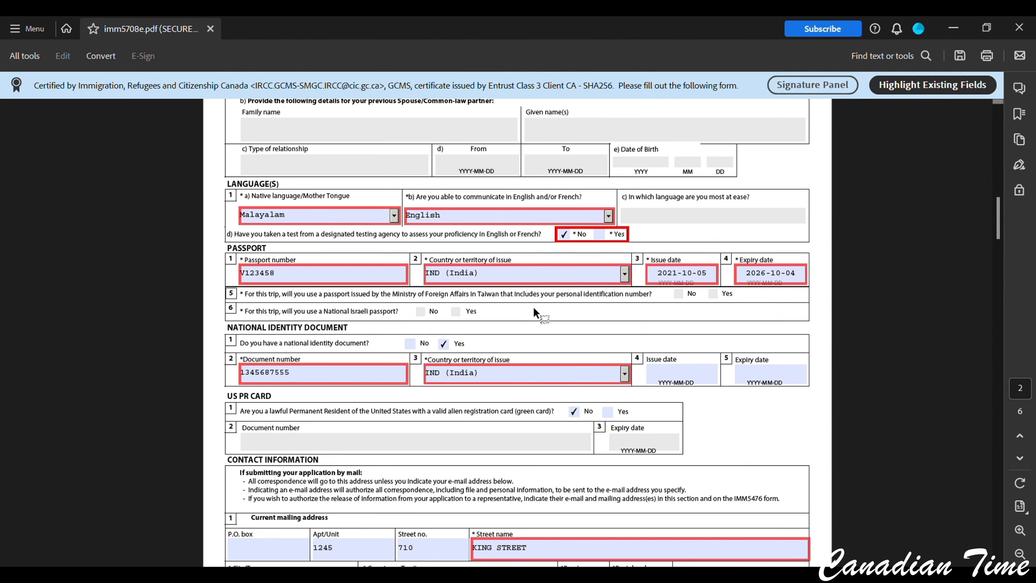
scroll(534, 312, "up", 3)
scroll(535, 310, "up", 10)
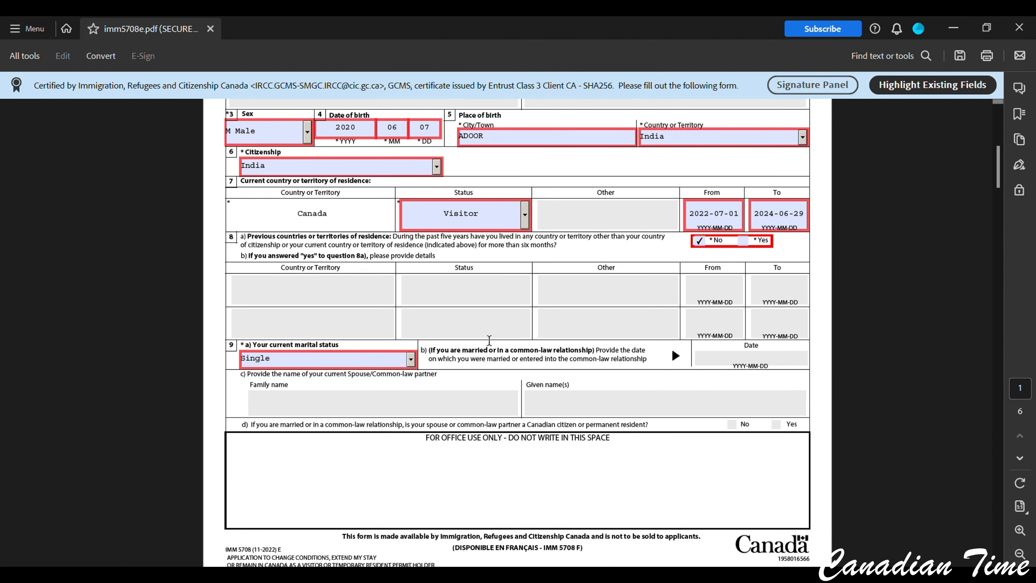
scroll(489, 339, "up", 1)
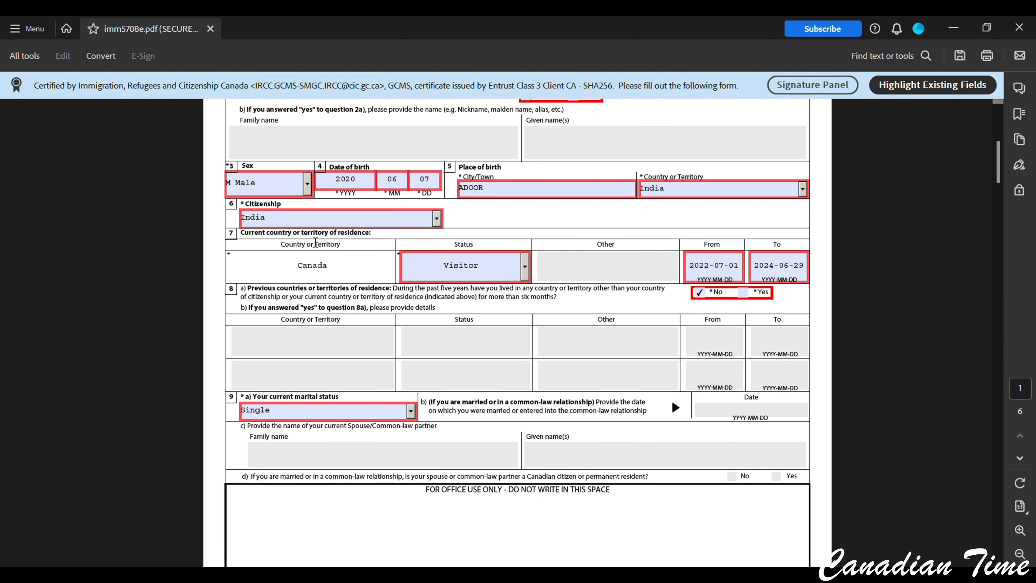
left_click_drag(689, 265, 740, 265)
scroll(747, 353, "down", 20)
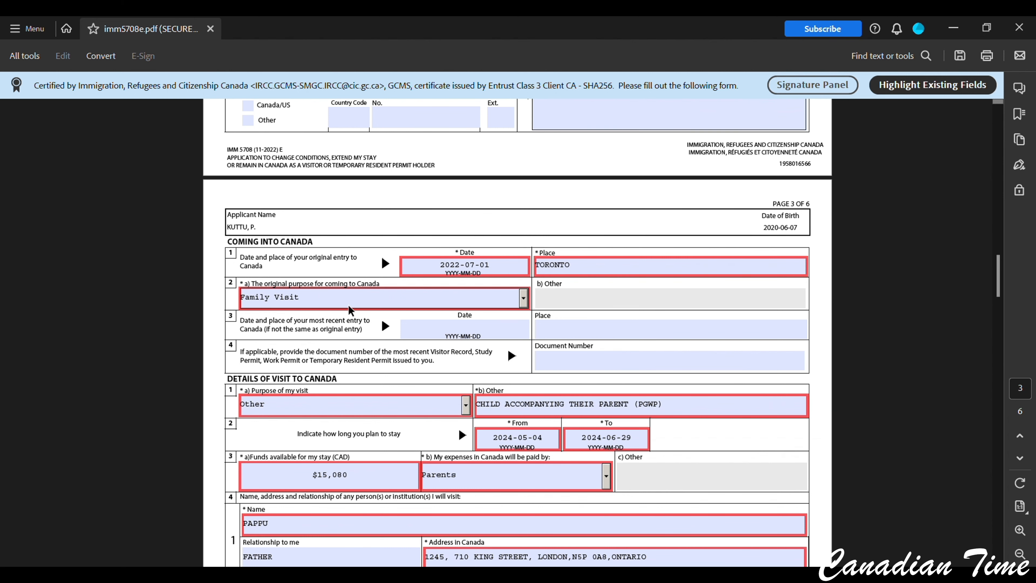
Step: Examine the purpose of the visit and the From and To dates of the planned stay under Details of Visit to Canada
scroll(335, 312, "down", 3)
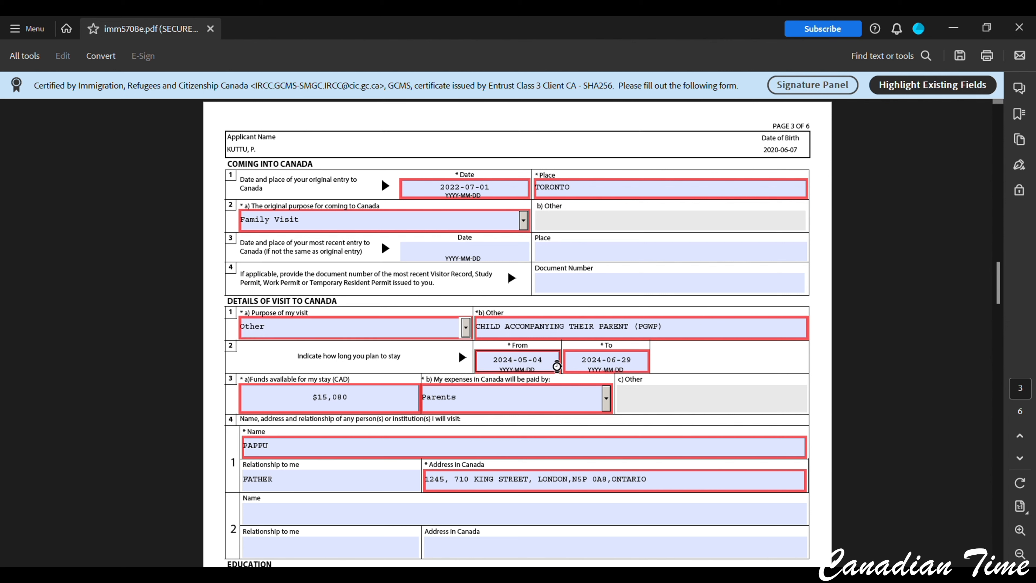
left_click(487, 366)
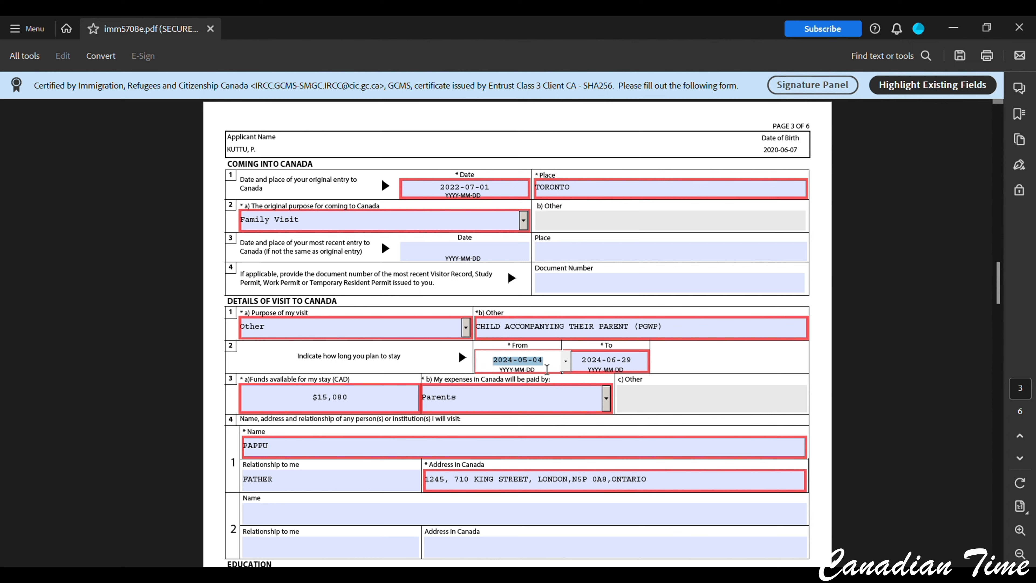
left_click(583, 366)
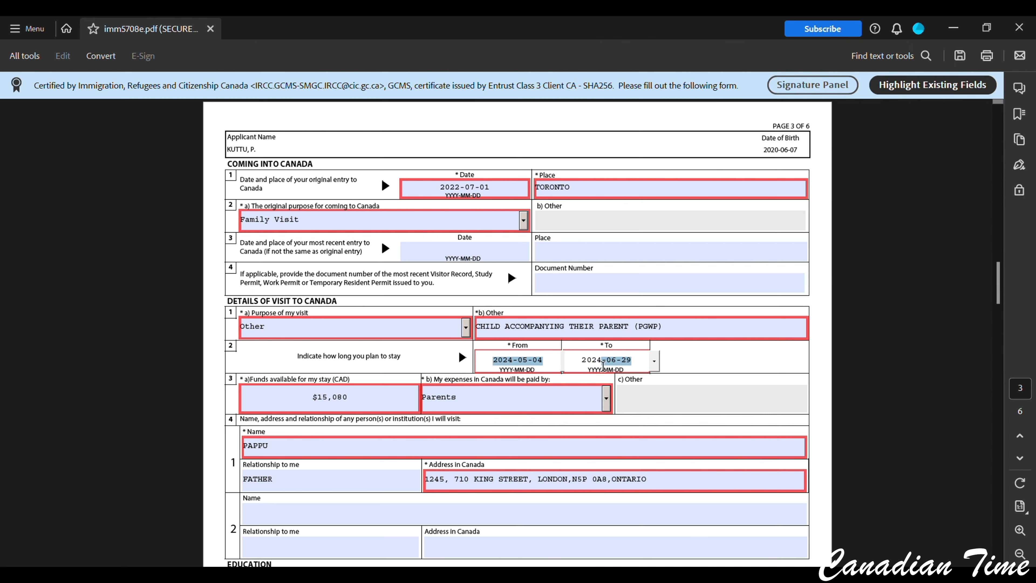
left_click_drag(584, 366, 729, 375)
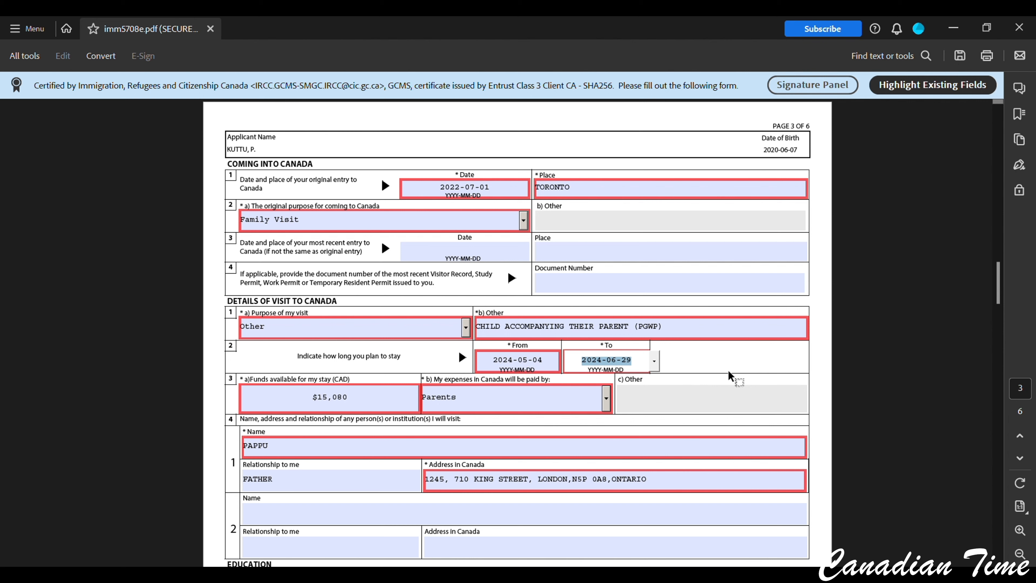
left_click(653, 363)
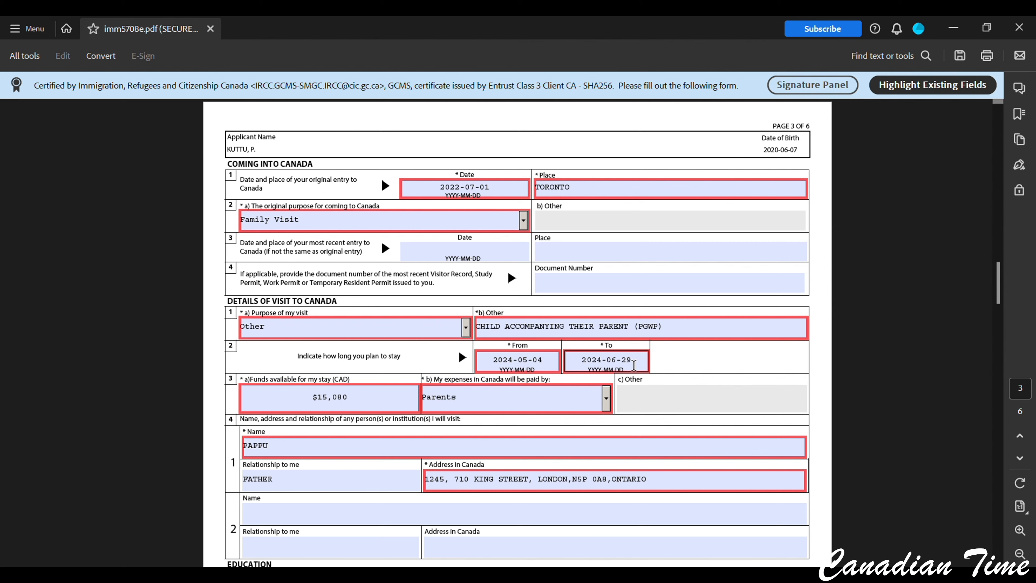
left_click_drag(634, 364, 587, 359)
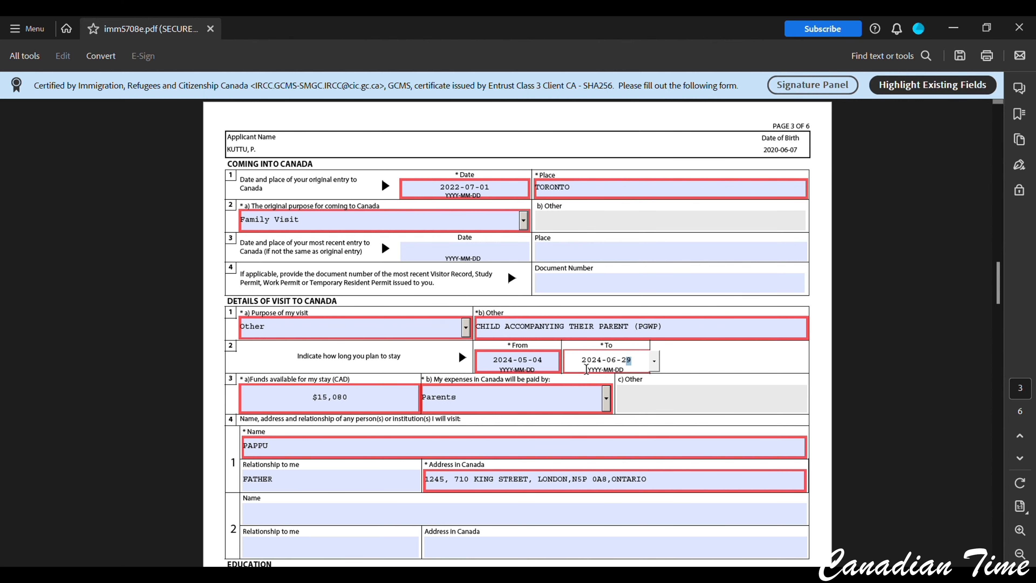
scroll(586, 370, "down", 1)
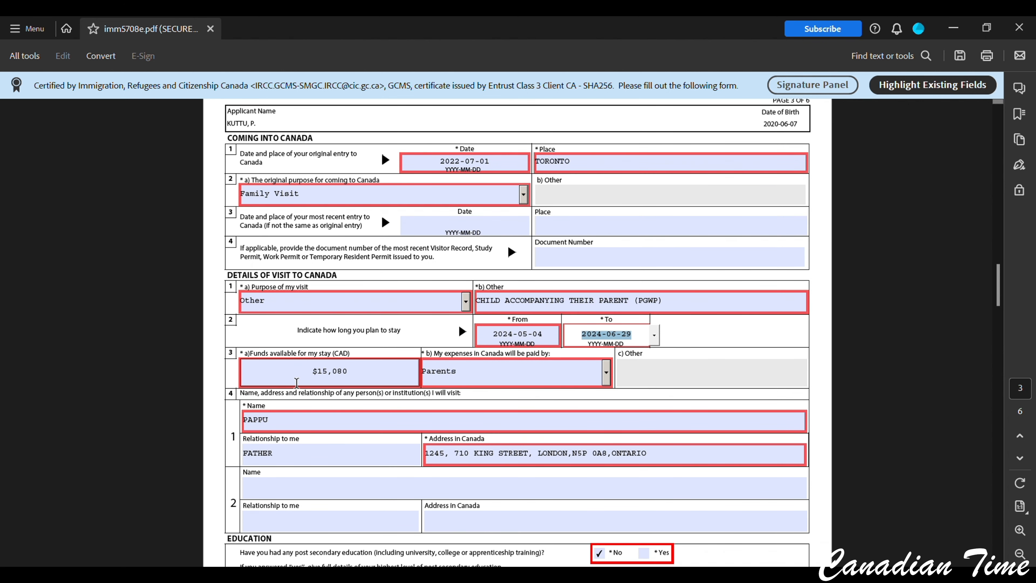
Step: Check the funds available for the stay and who will pay the expenses in Canada in question 3
left_click(337, 382)
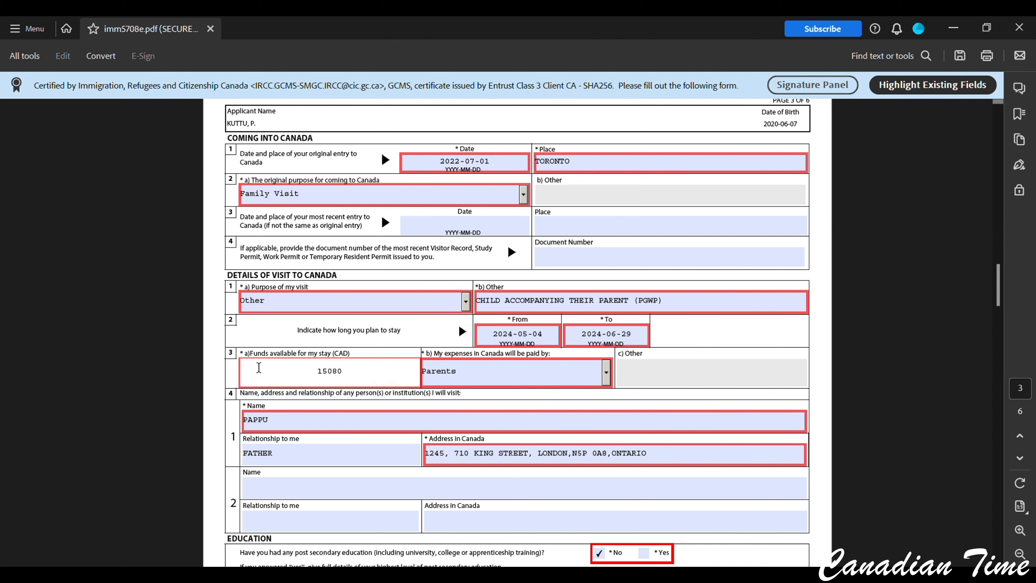
left_click(356, 382)
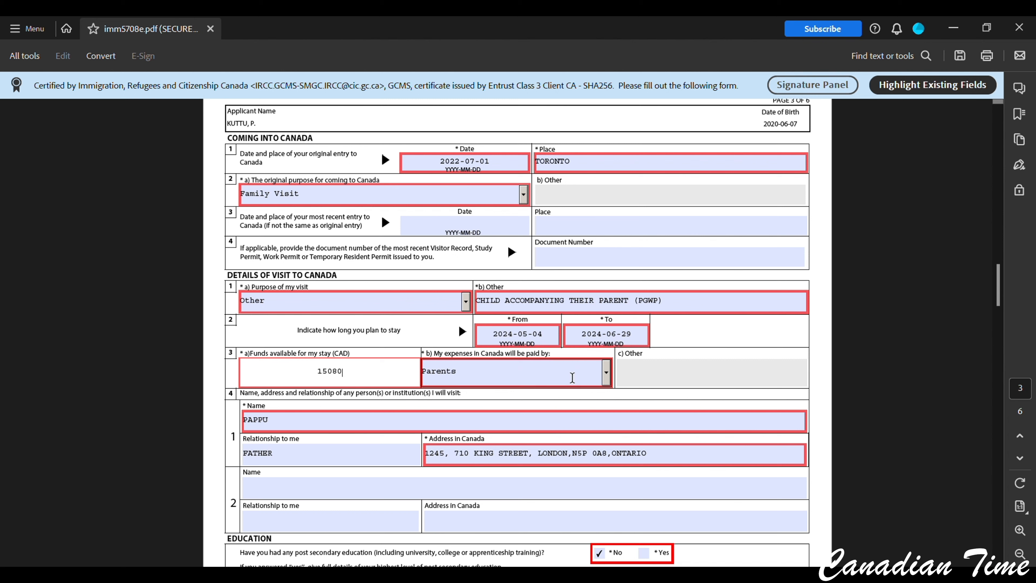
left_click(606, 378)
left_click(515, 395)
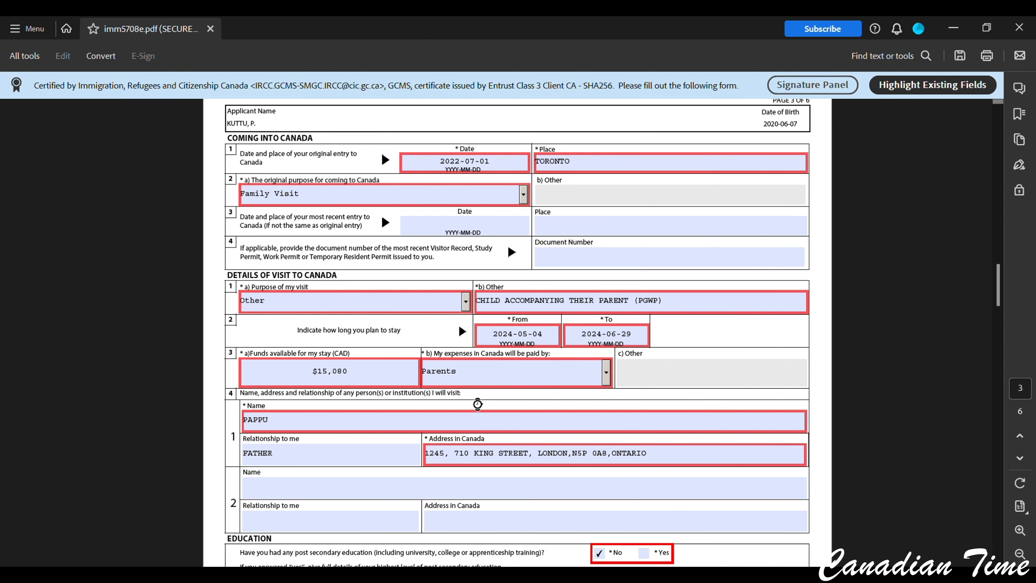
left_click(515, 387)
left_click(482, 416)
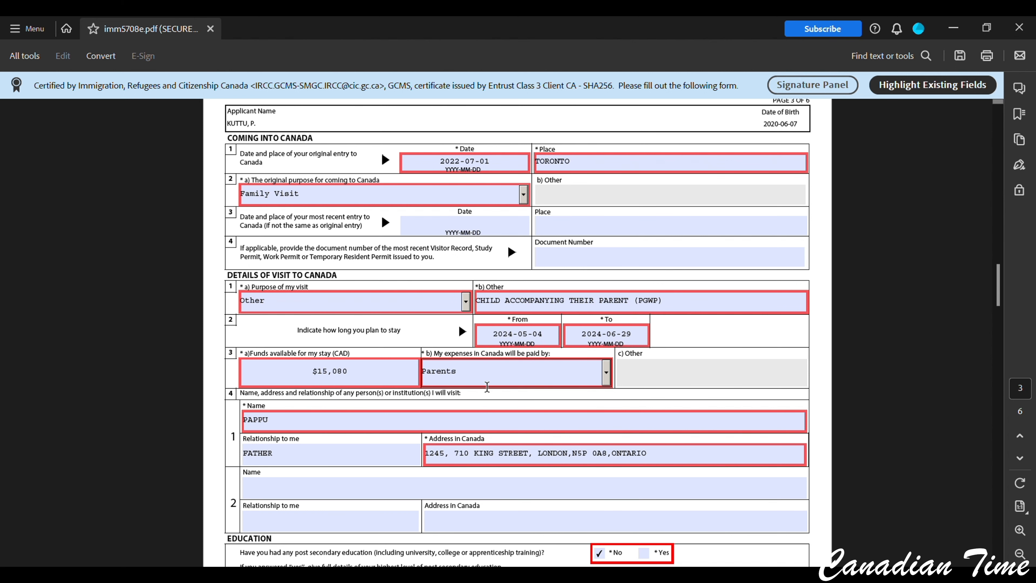
Step: Check the name, relationship and Canadian address of the first person to visit in question 4
scroll(488, 387, "down", 1)
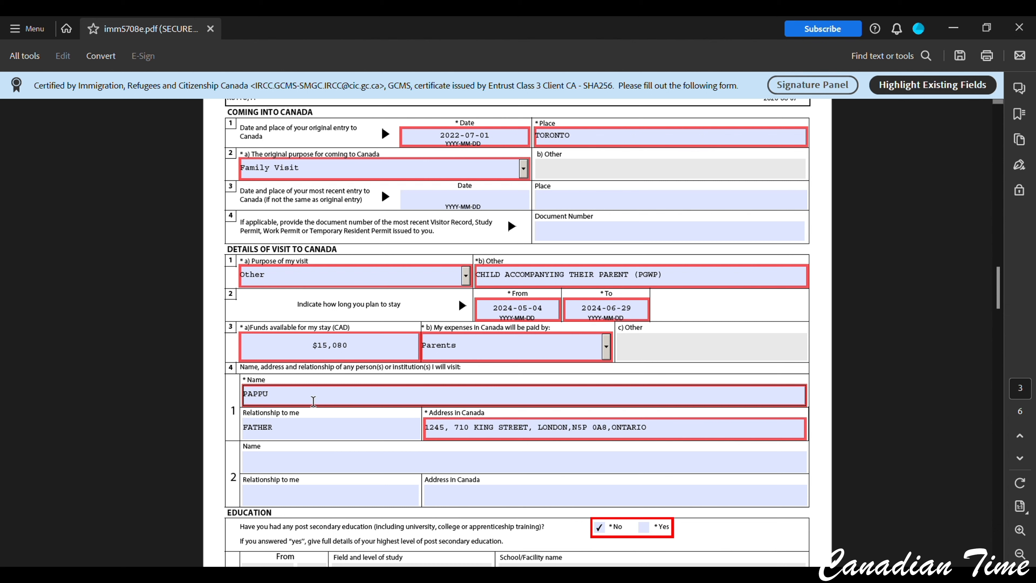
left_click(313, 401)
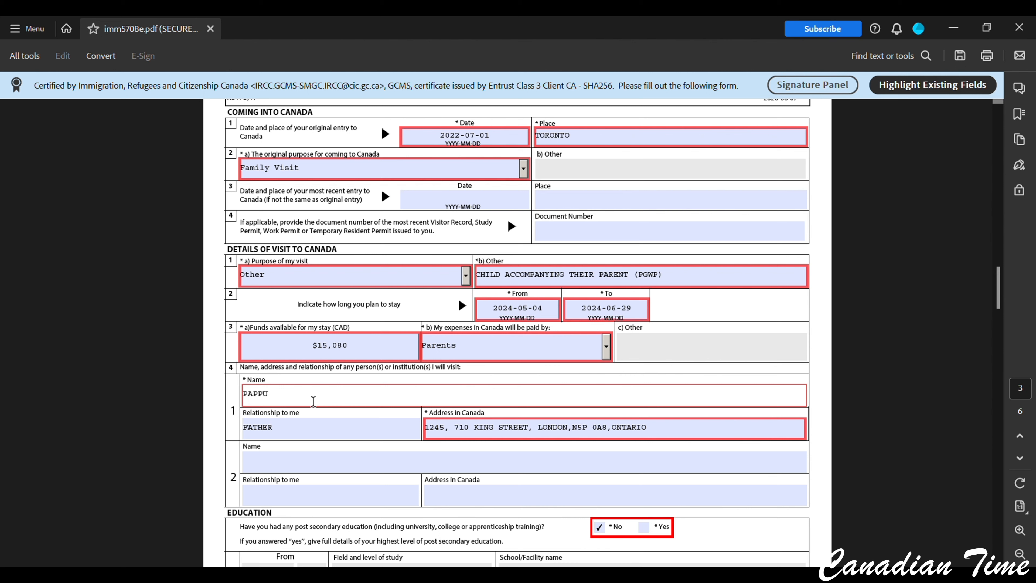
left_click(287, 438)
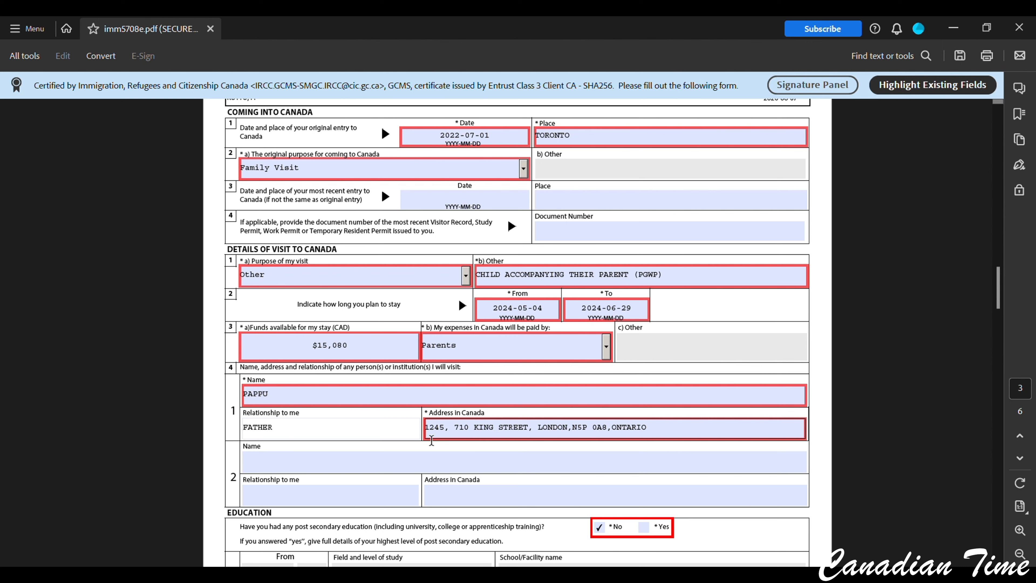
left_click_drag(426, 437, 565, 436)
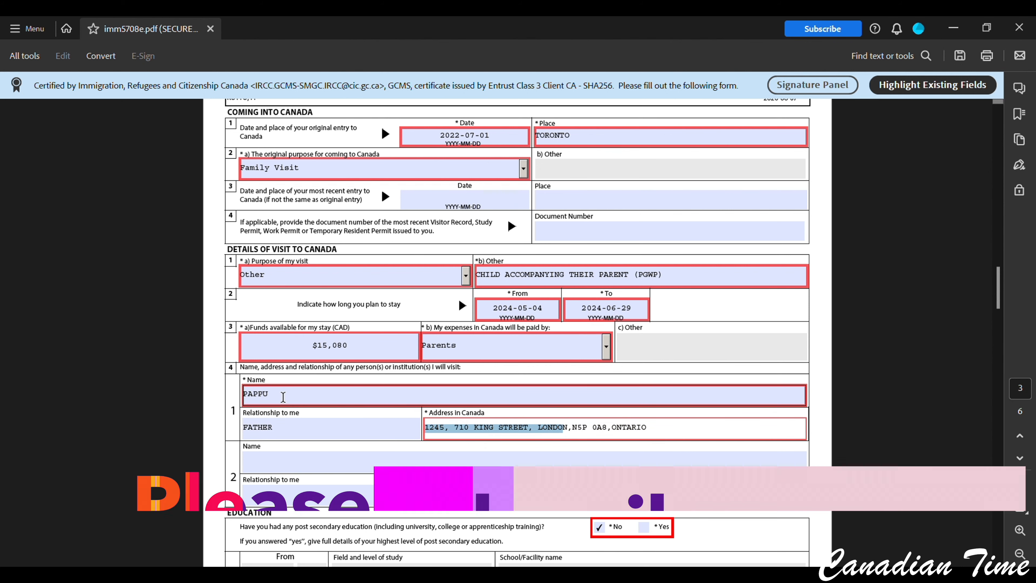
left_click(300, 403)
scroll(434, 440, "down", 3)
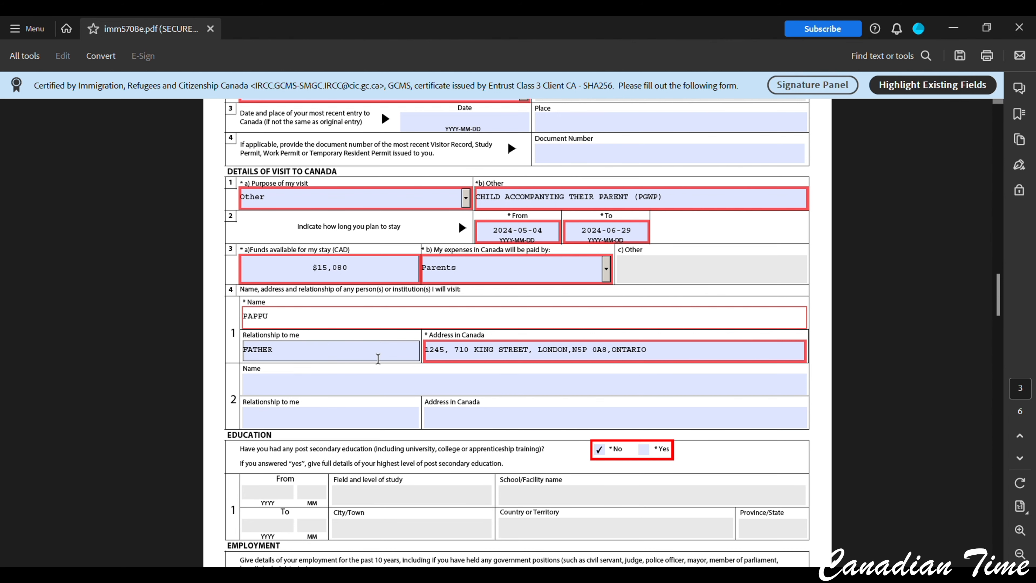
Step: Try the Yes answer for post secondary education in the Education section and restore the answer to No
scroll(379, 437, "down", 2)
scroll(380, 438, "down", 1)
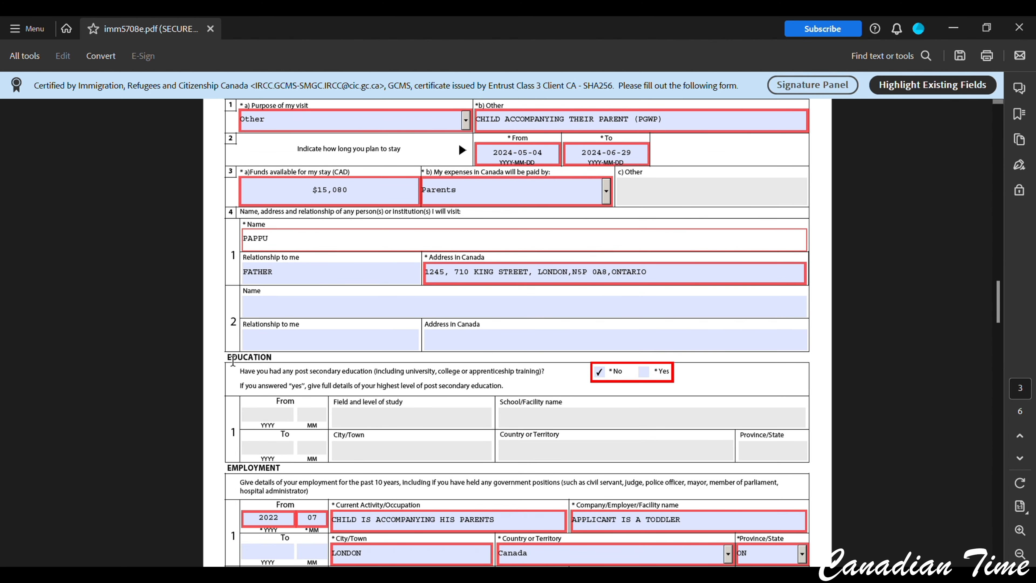
scroll(384, 386, "down", 3)
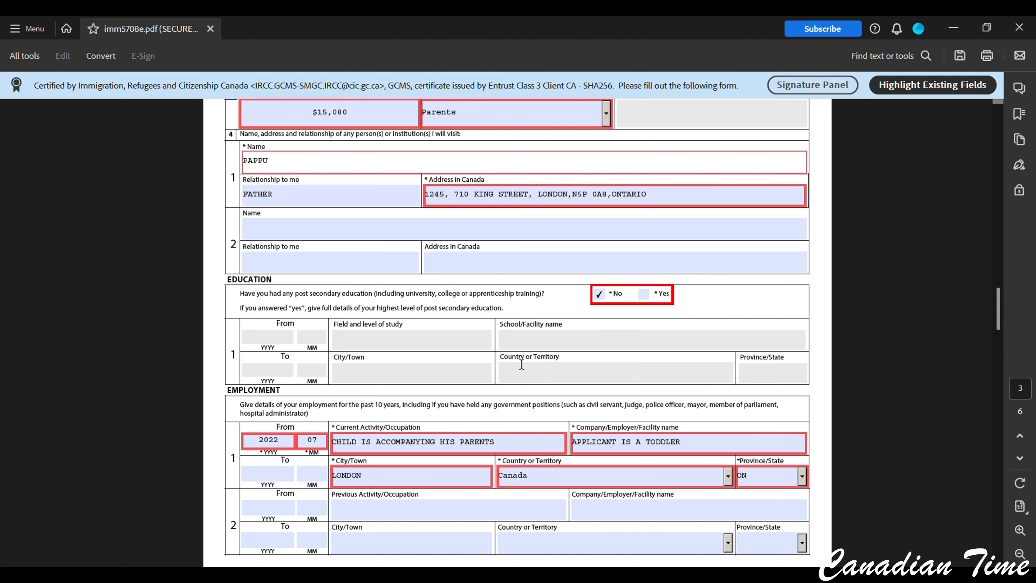
scroll(477, 373, "down", 3)
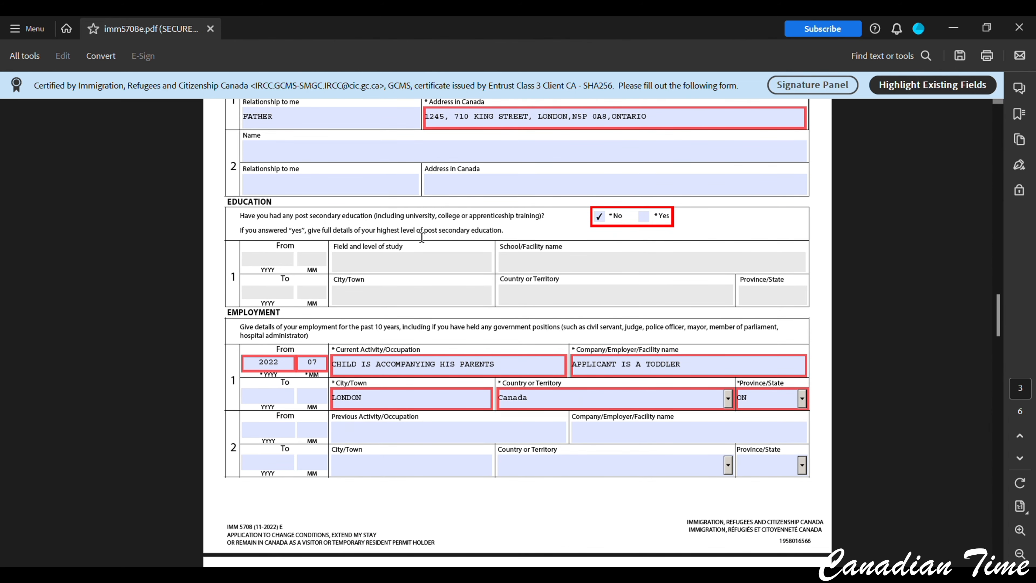
left_click(643, 216)
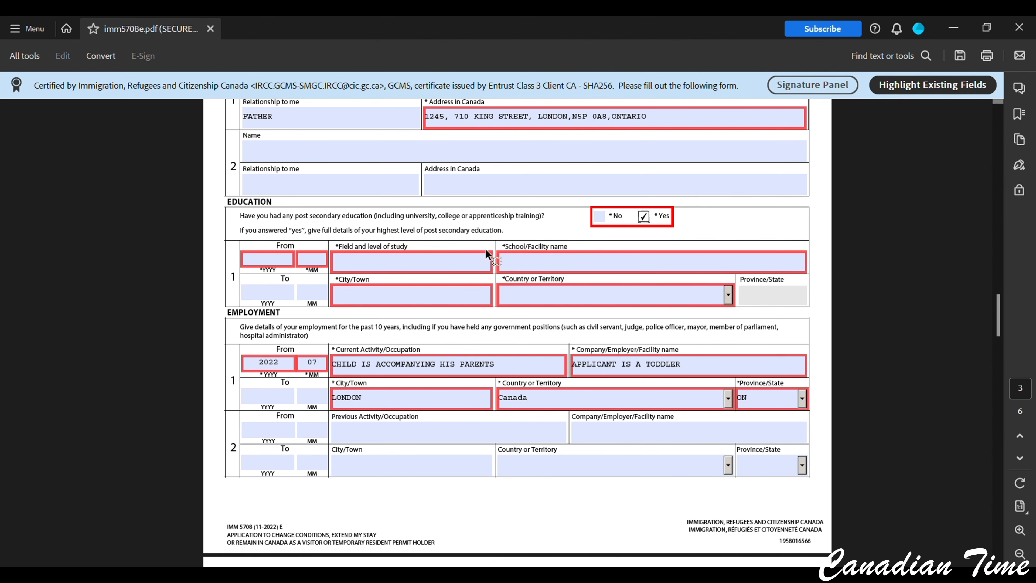
left_click(599, 216)
Step: Examine the employment section, covering the current activity, facility name, location and the previous employment rows
scroll(638, 369, "down", 1)
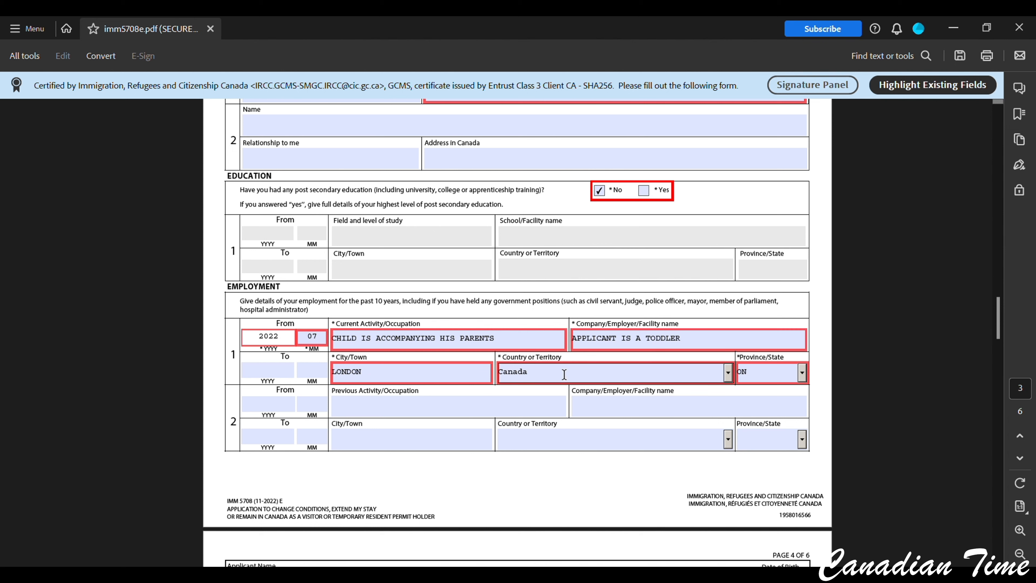
scroll(785, 381, "down", 4)
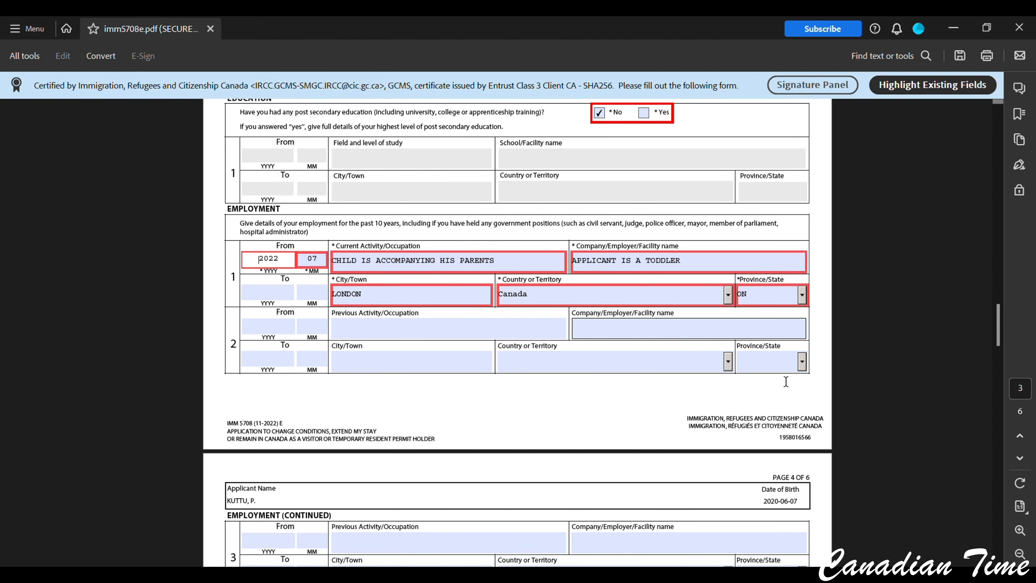
scroll(530, 374, "down", 6)
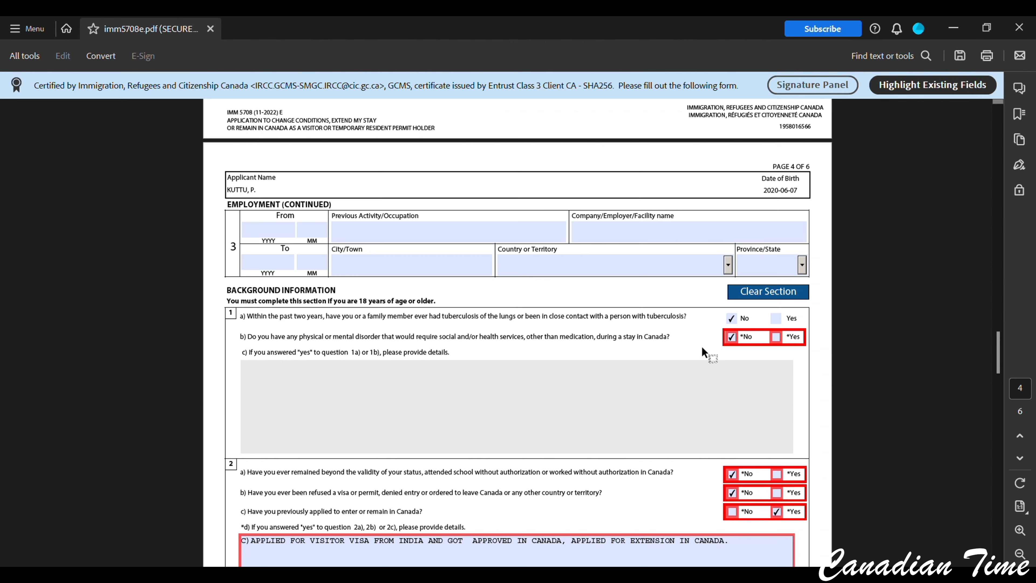
Step: Examine background questions 1 and 2 on health, immigration history and the details given for previous applications to Canada
left_click(730, 330)
left_click(727, 330)
scroll(700, 358, "down", 1)
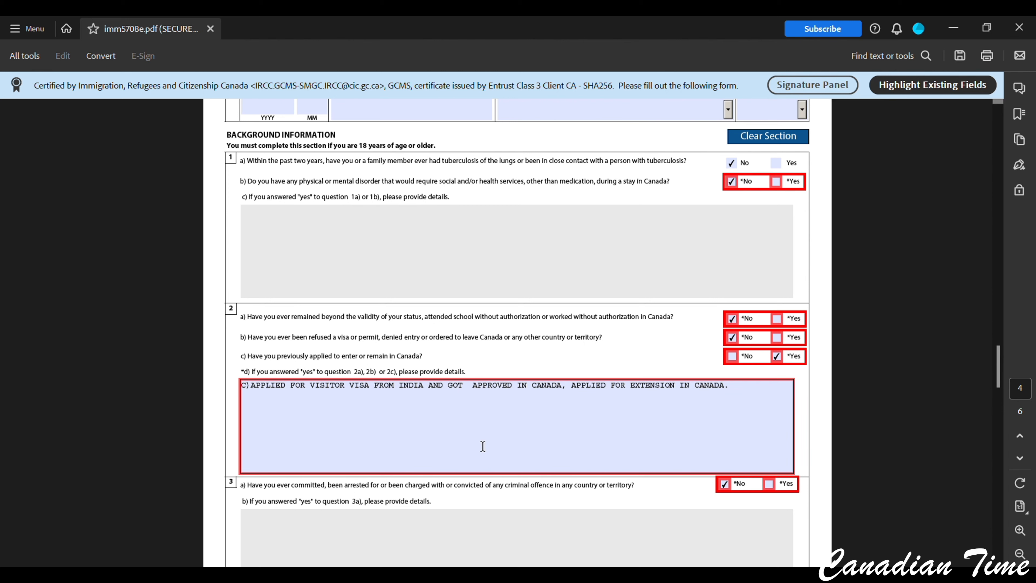
left_click_drag(264, 356, 243, 348)
left_click(743, 398)
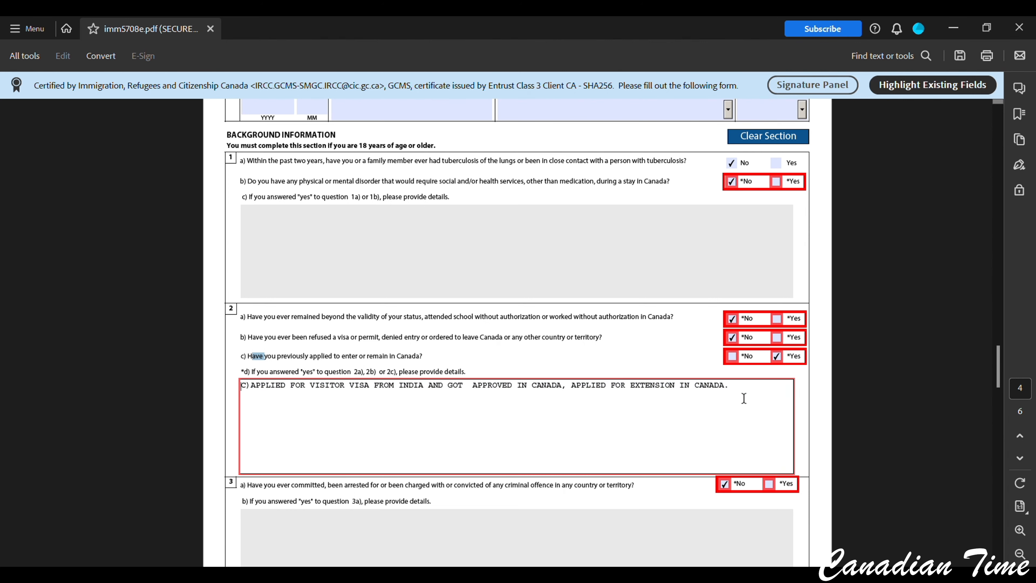
Step: Examine background questions 3 and 4 on criminal offences and military, militia or police service
scroll(744, 398, "down", 1)
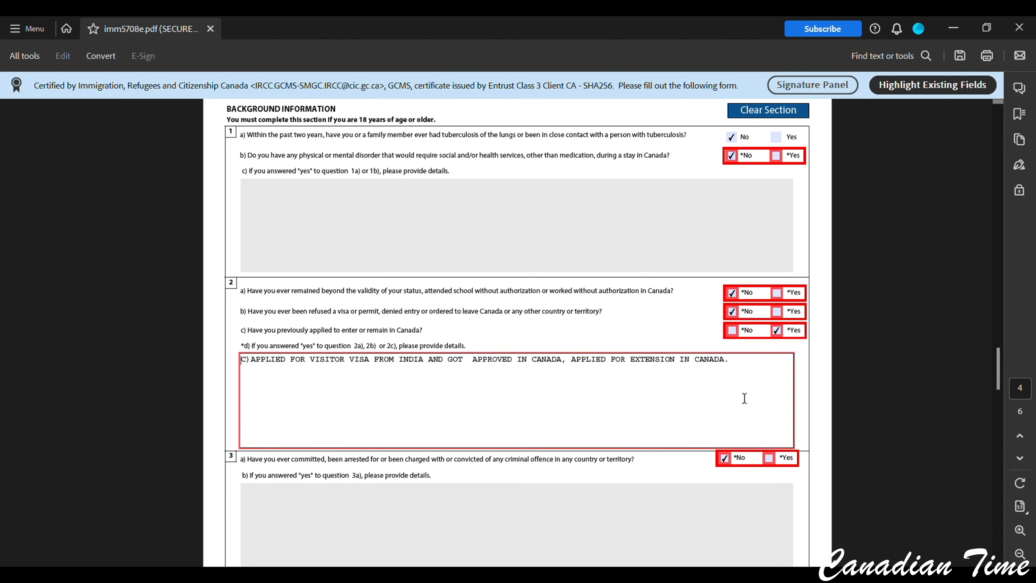
scroll(743, 398, "down", 3)
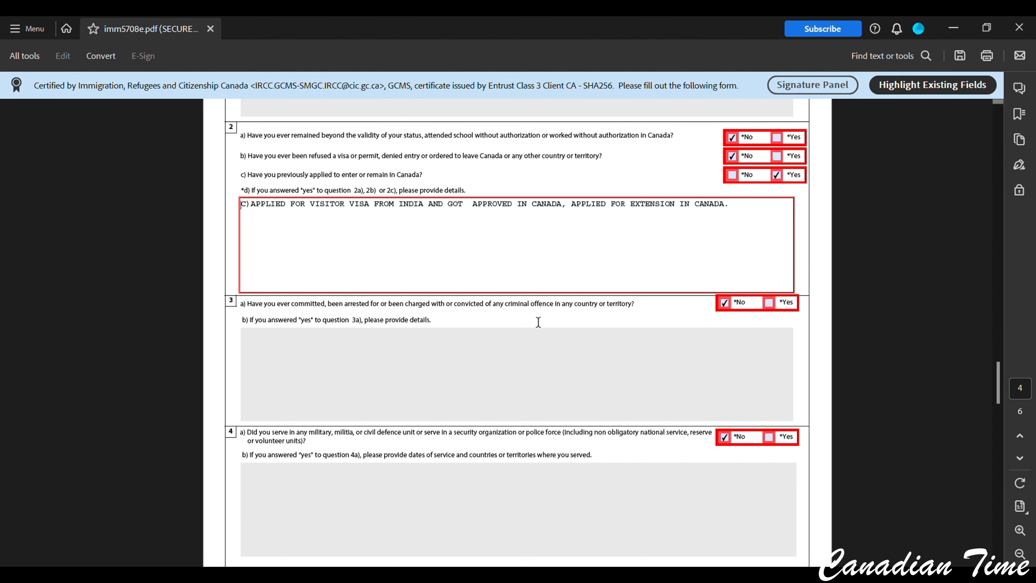
scroll(739, 335, "down", 2)
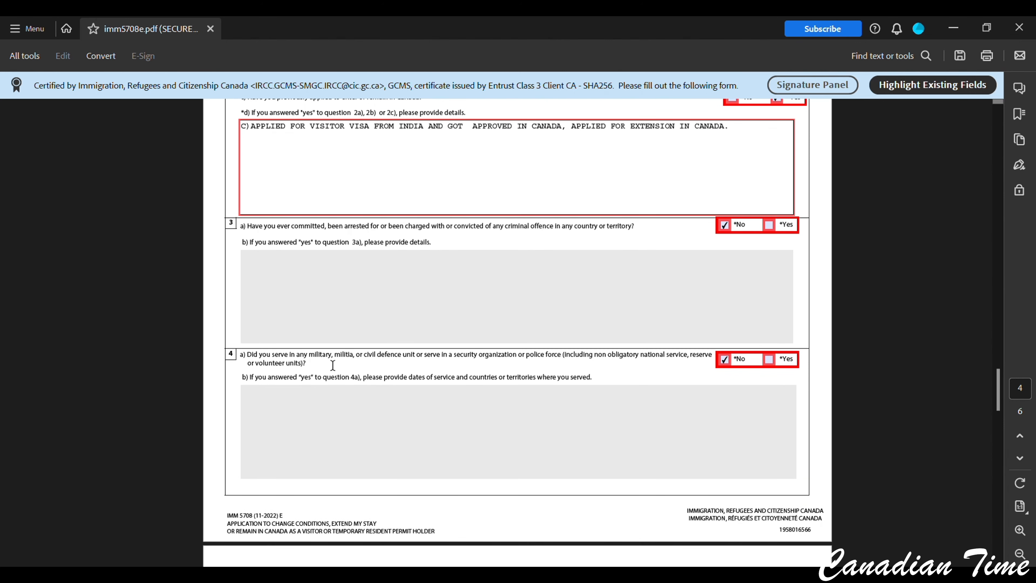
Step: Check background questions 5 and 6 and set the date in the Signature section to 2024-05-03
scroll(717, 375, "down", 9)
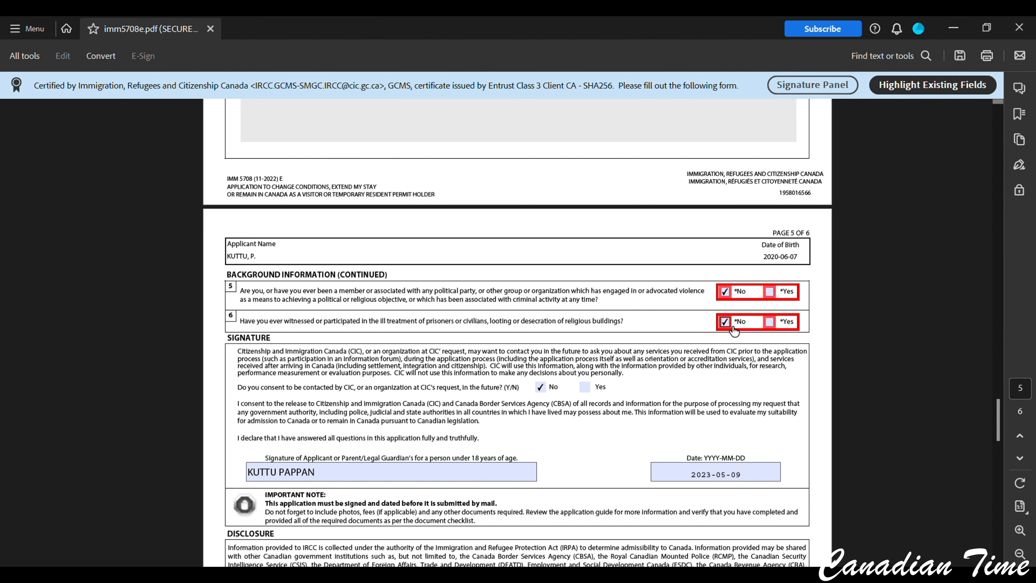
scroll(725, 330, "down", 2)
left_click(715, 395)
key("ctrl+a")
type("2024-05-03")
left_click(681, 312)
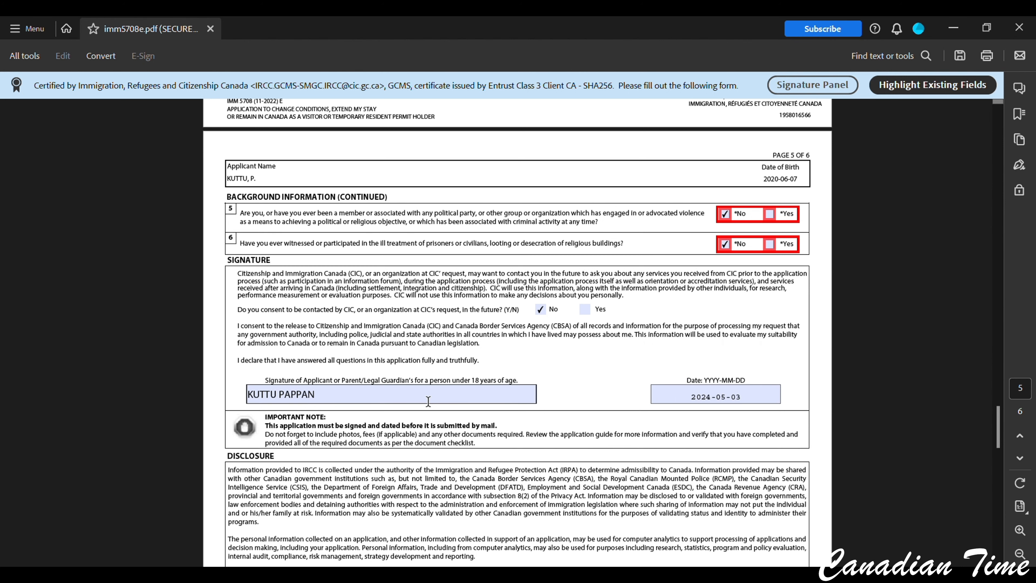
scroll(489, 326, "down", 1)
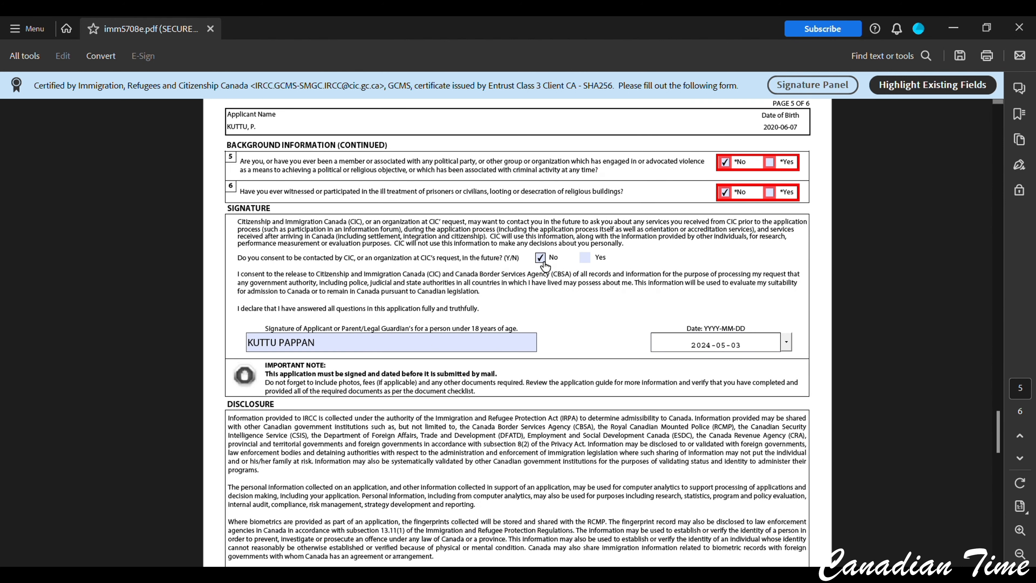
left_click(429, 267)
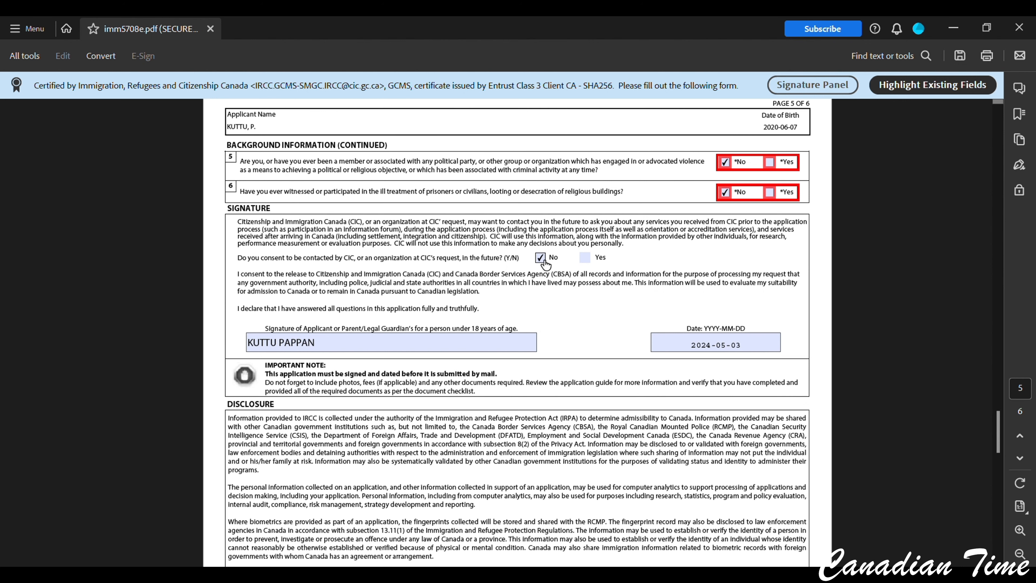
Step: Save the form and validate it at the end of the Disclosure section
scroll(525, 286, "down", 4)
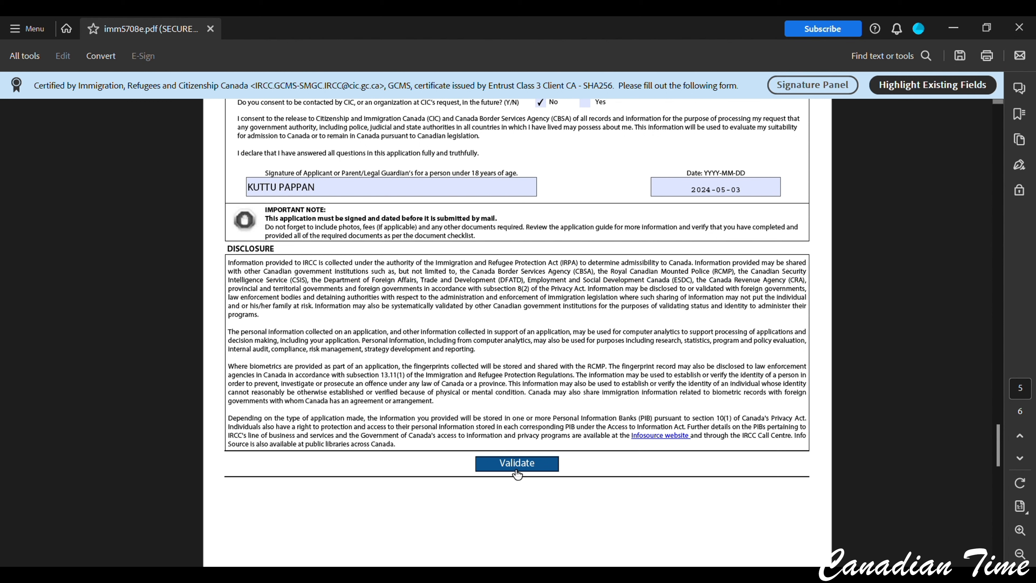
left_click(960, 58)
left_click(544, 469)
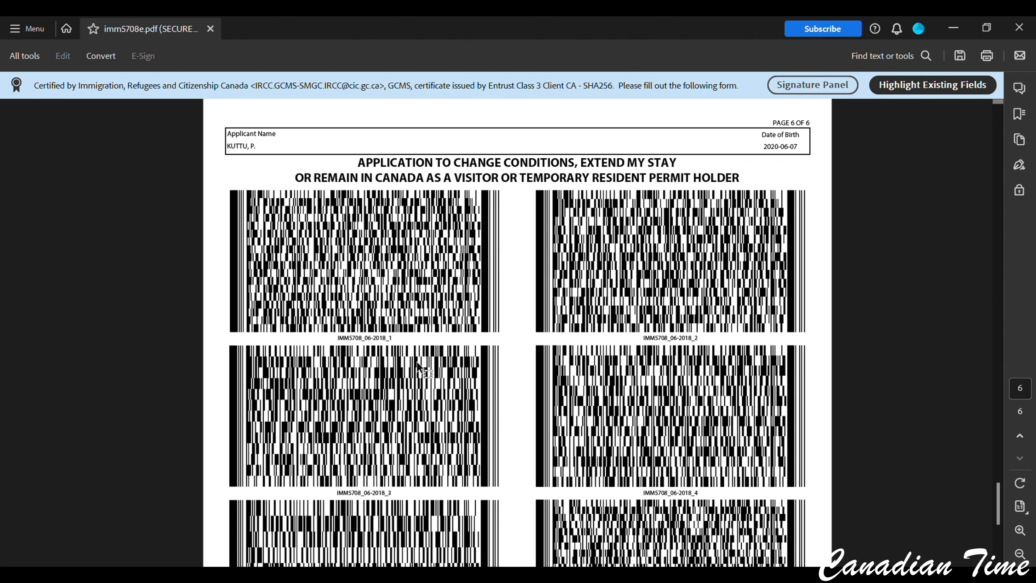
Step: Check the barcodes on page 6 of the validated application and save the form
scroll(420, 367, "up", 10)
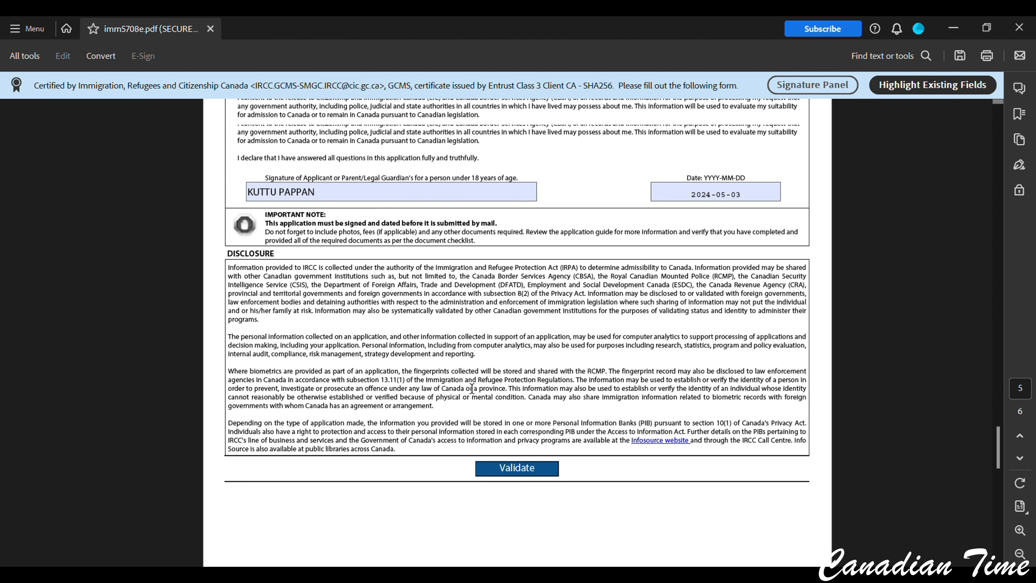
scroll(472, 388, "down", 10)
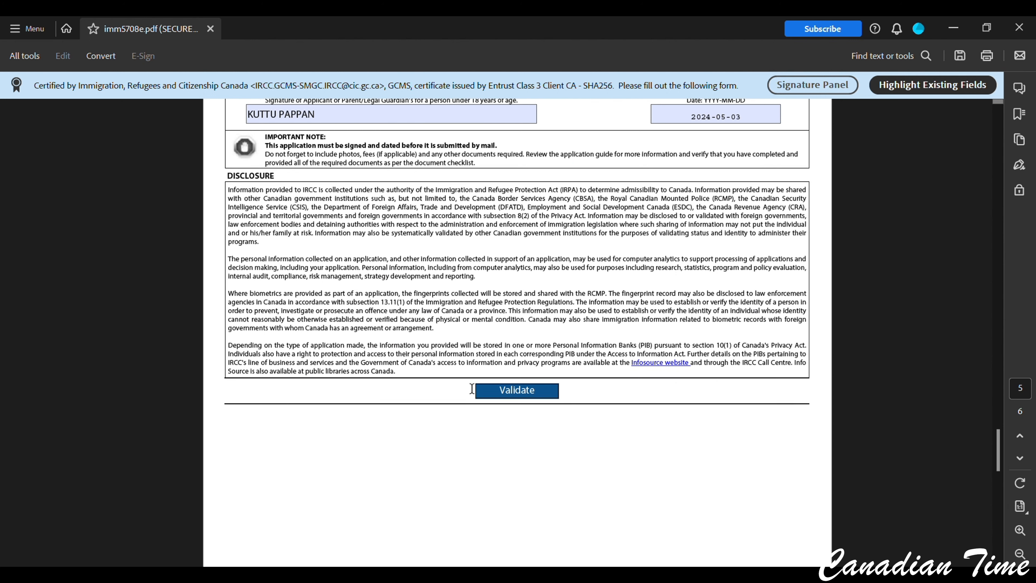
scroll(469, 384, "down", 3)
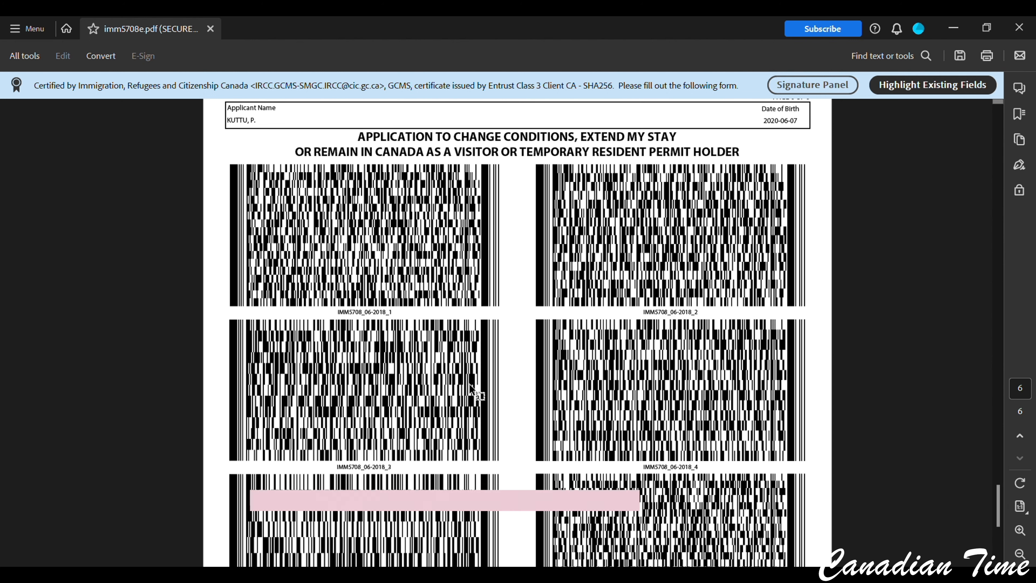
scroll(469, 384, "down", 3)
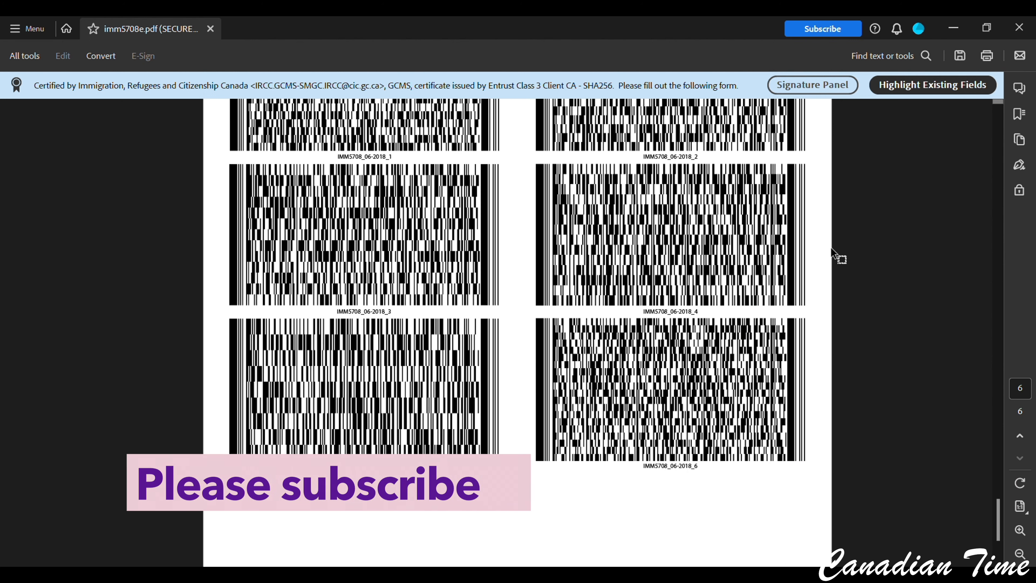
left_click(960, 57)
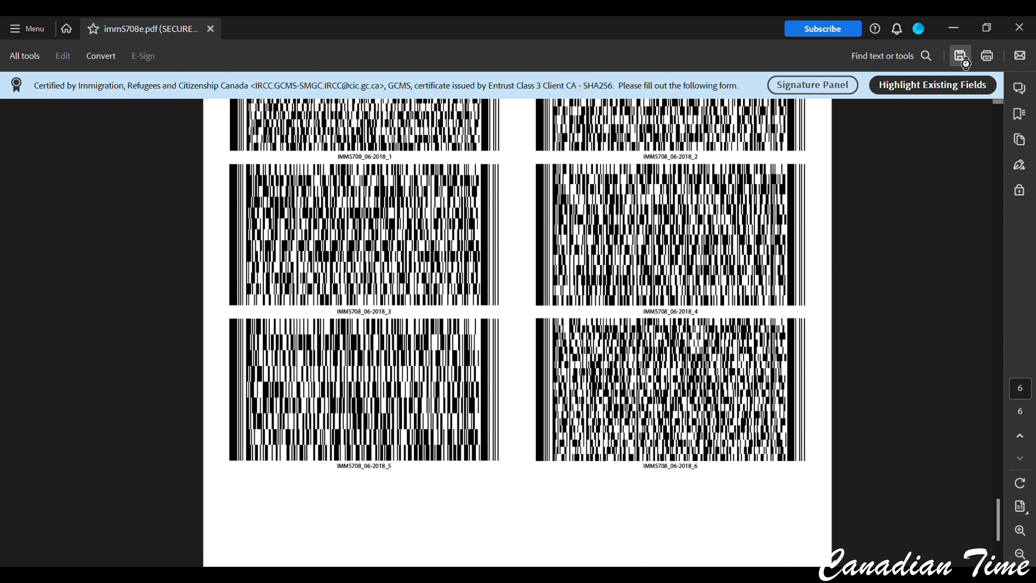